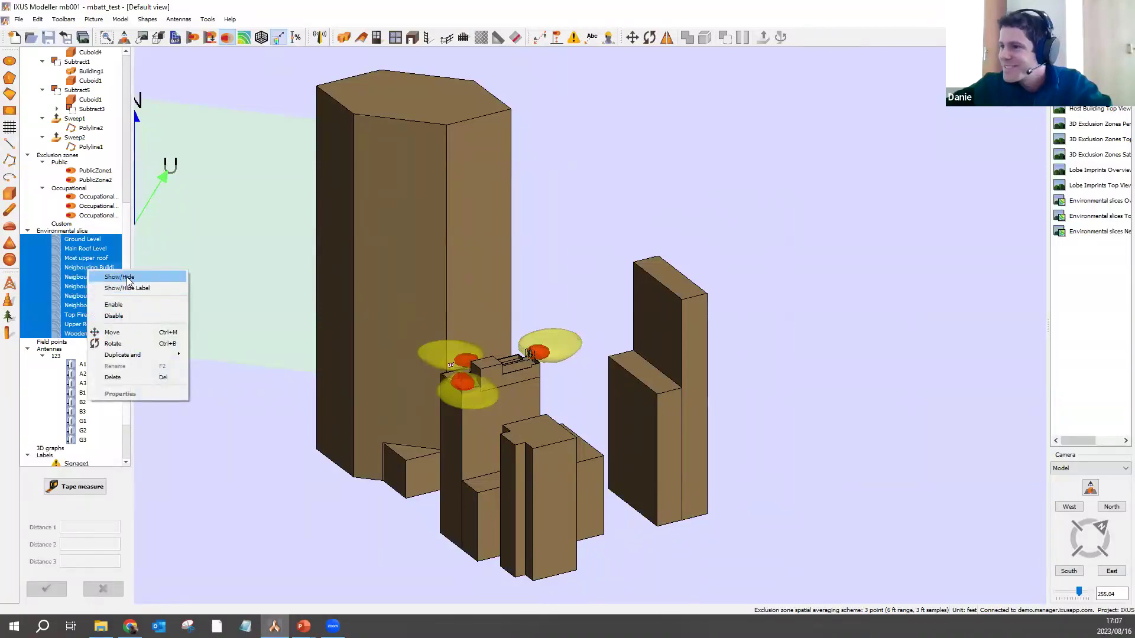
Step: Show all environmental slices and examine the coloured exposure areas on the host building's roof and the neighbouring buildings
click(130, 277)
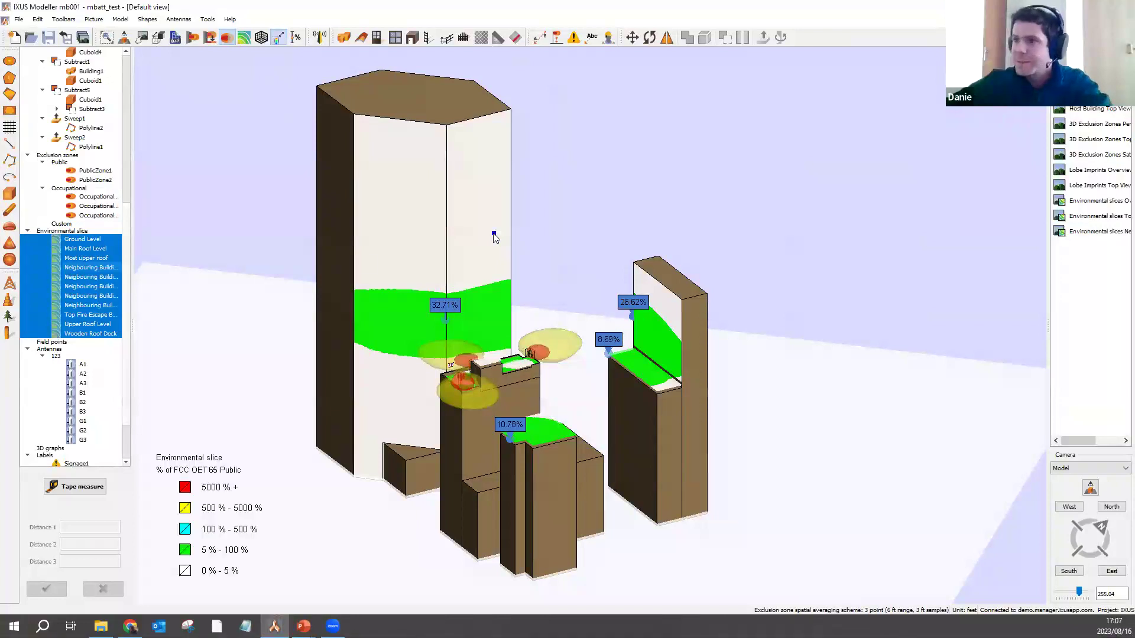
click(563, 195)
middle_drag(571, 406, 599, 291)
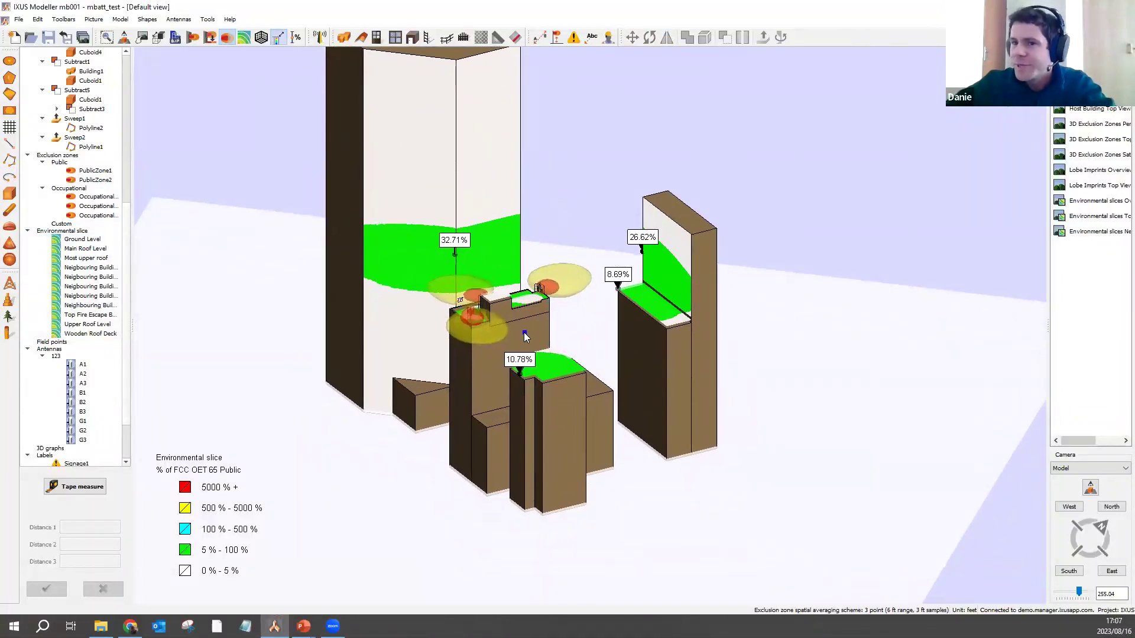
middle_drag(523, 432, 597, 361)
middle_drag(388, 388, 541, 297)
scroll(541, 297, down, 5)
middle_drag(657, 345, 593, 318)
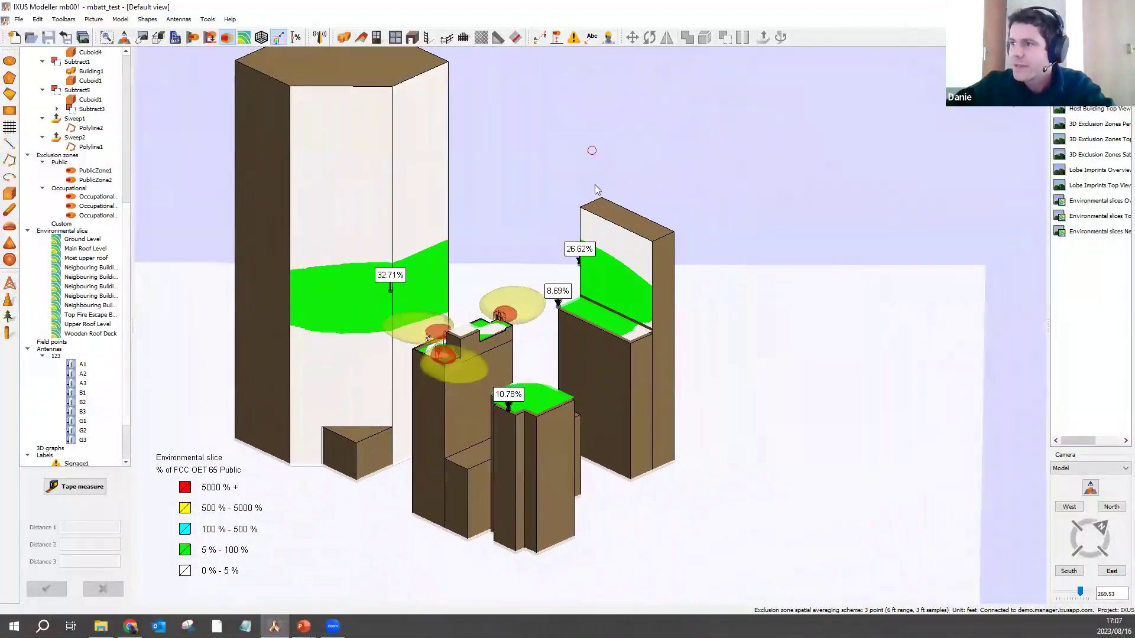
middle_drag(595, 188, 596, 283)
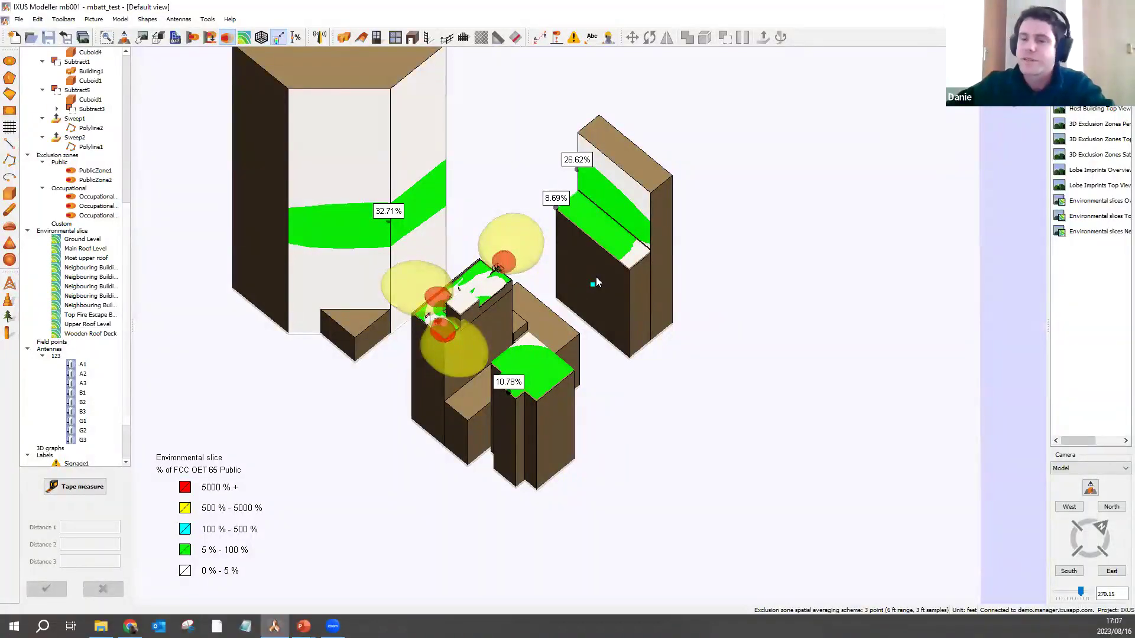
middle_drag(493, 442, 512, 417)
scroll(506, 333, up, 5)
middle_drag(562, 359, 712, 353)
middle_drag(603, 276, 534, 319)
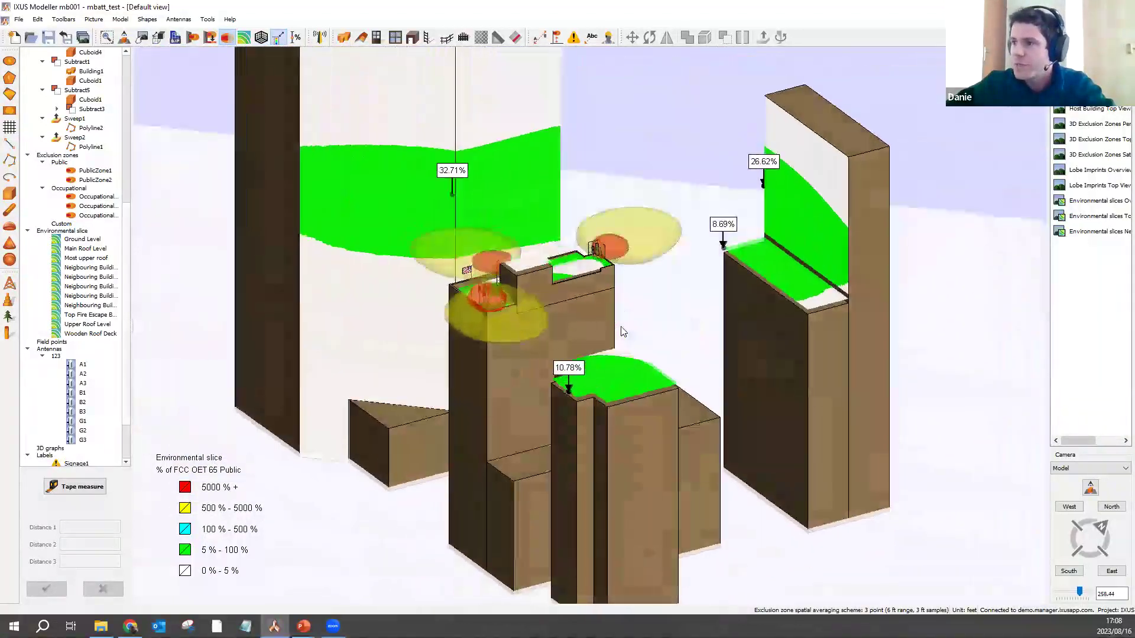
mouse_move(700, 360)
middle_down()
mouse_move(664, 337)
mouse_move(532, 337)
mouse_move(624, 391)
mouse_move(589, 362)
middle_up()
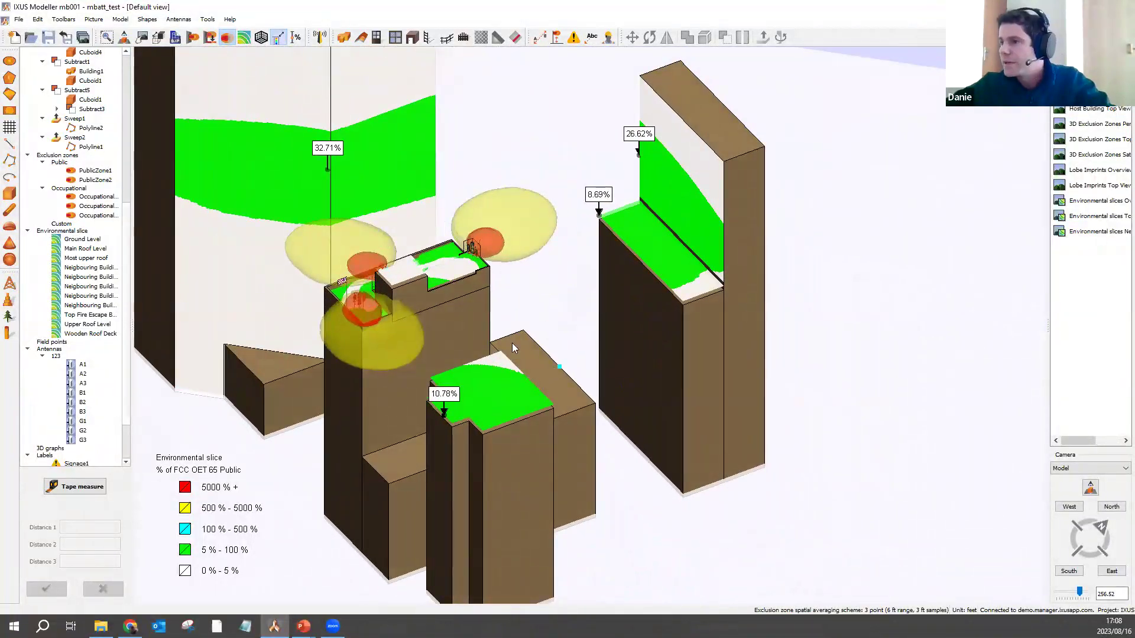
scroll(512, 342, up, 5)
middle_drag(274, 299, 495, 360)
scroll(495, 361, up, 2)
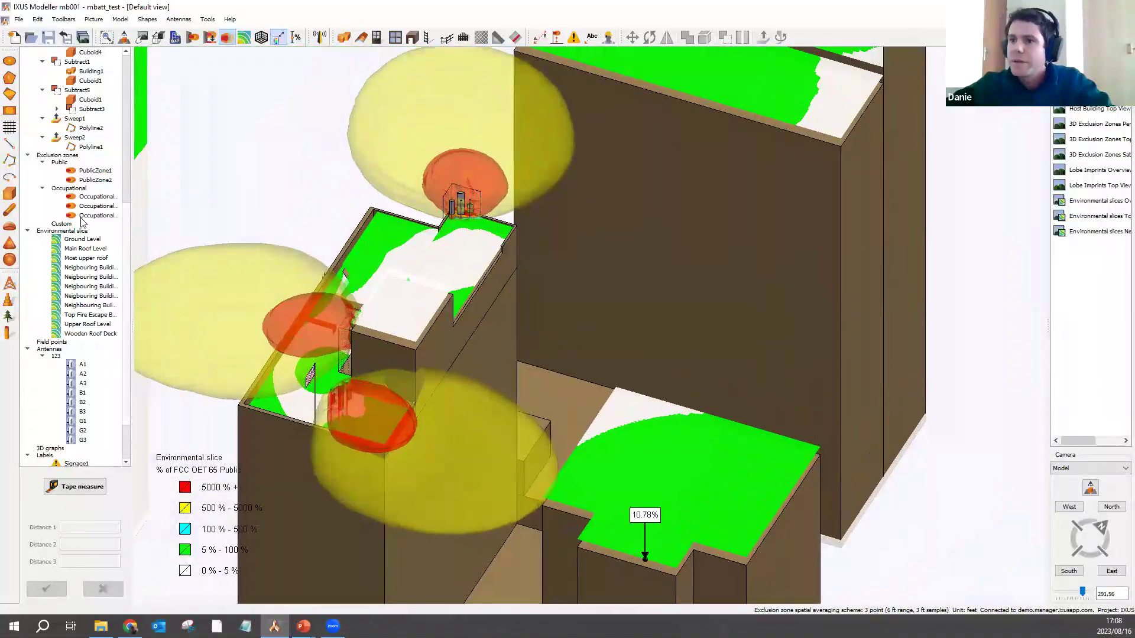
Step: Hide all environmental slices and all exclusion zones so only the buildings and rooftop antennas are shown
shift+click(89, 334)
right_click(98, 283)
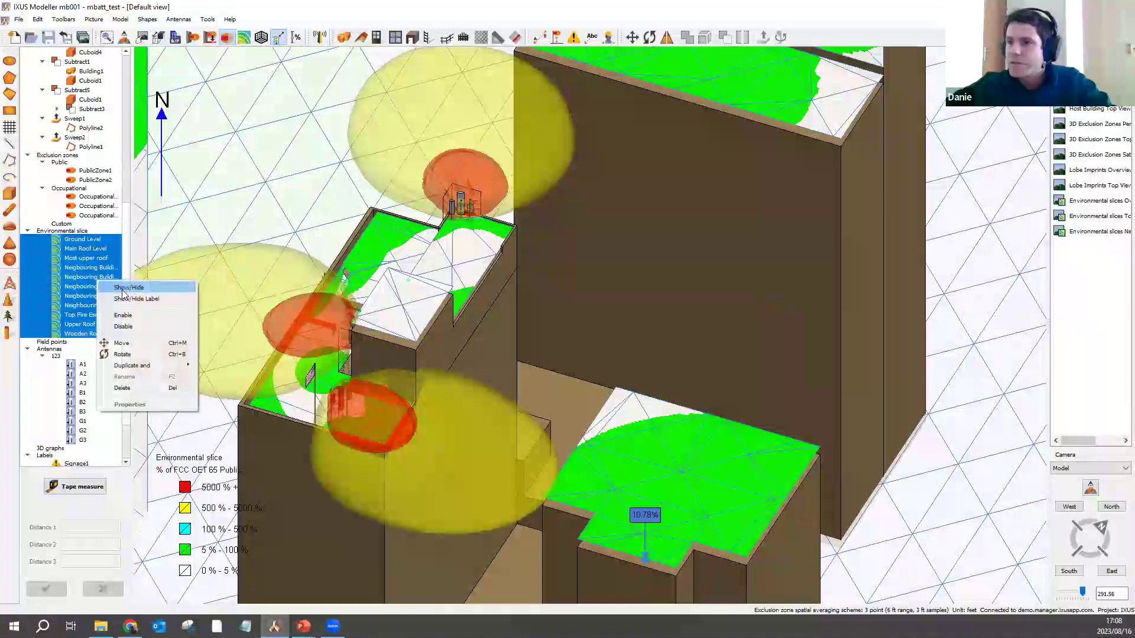
click(128, 287)
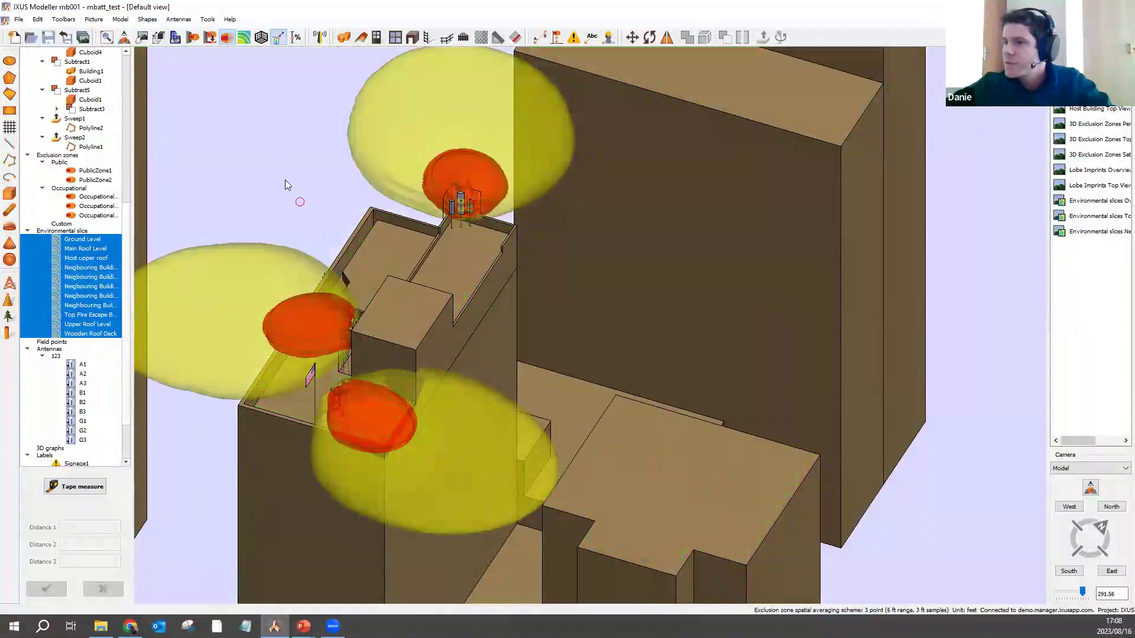
middle_drag(619, 400, 625, 361)
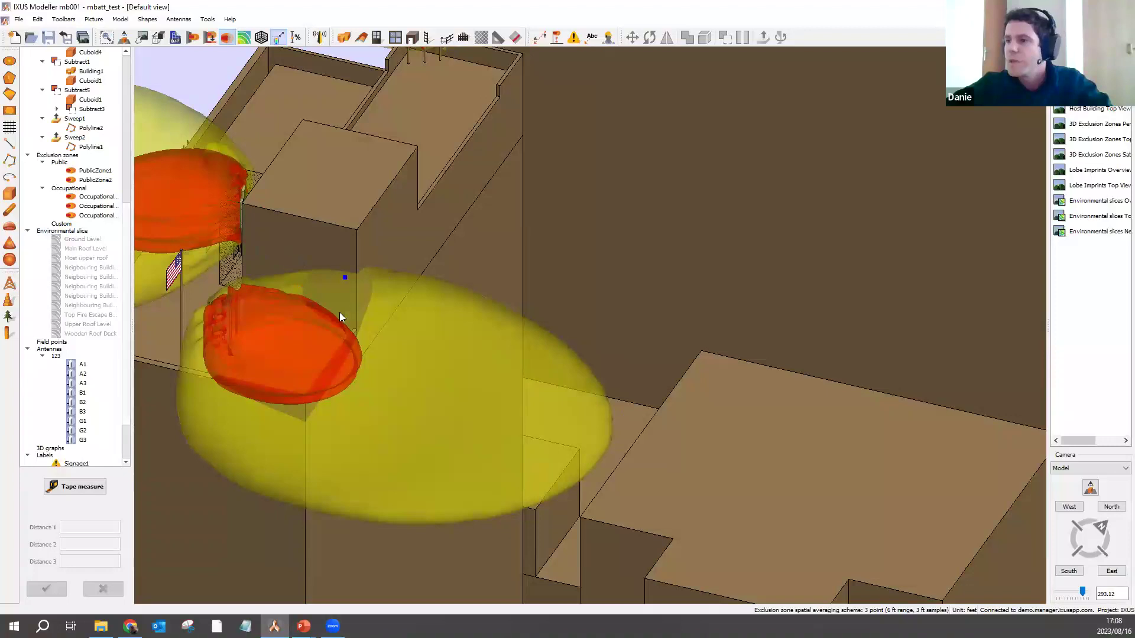
middle_drag(439, 360, 355, 180)
click(227, 38)
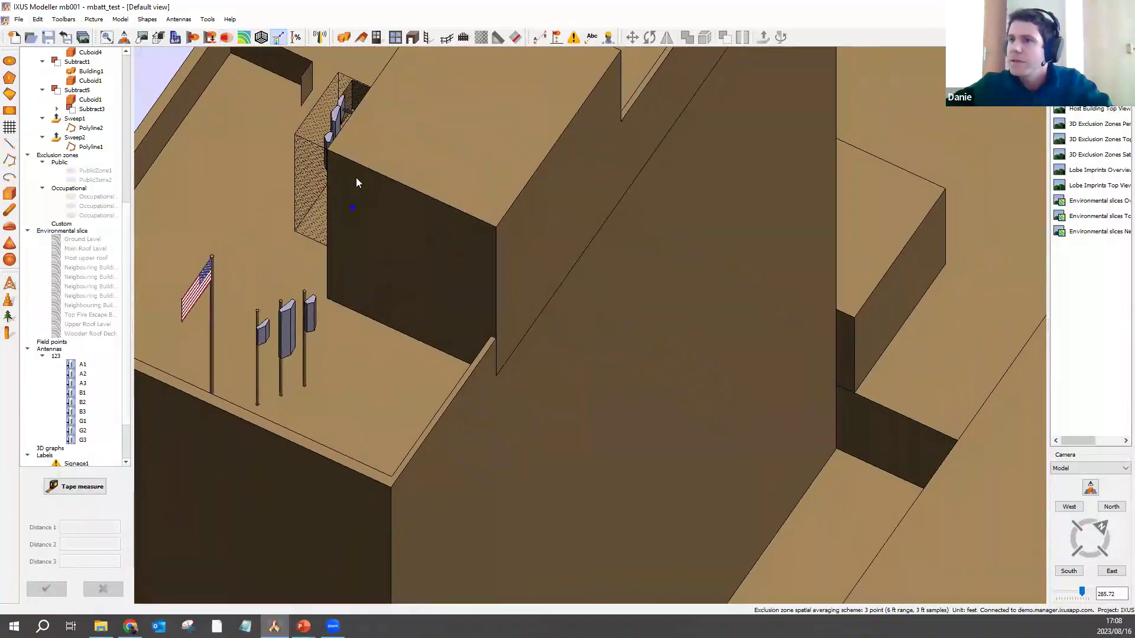
Step: Start a rectangular environmental slice centred on the rooftop block's wall facing the flagpole, 19.80 ft wide and 25.70 ft deep
click(243, 39)
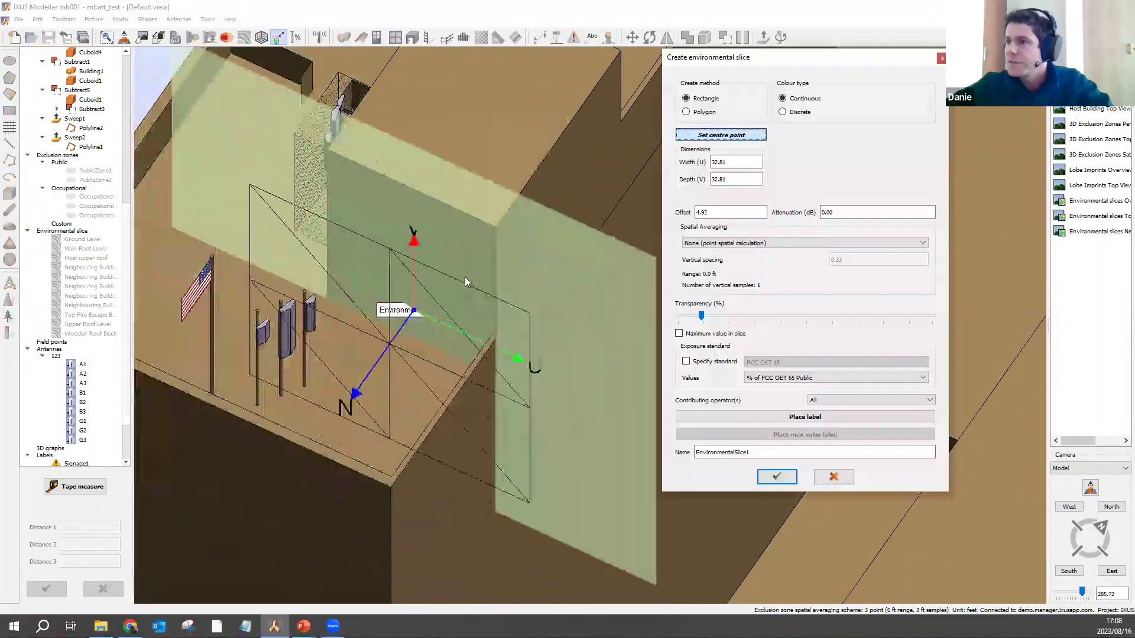
click(413, 263)
click(328, 152)
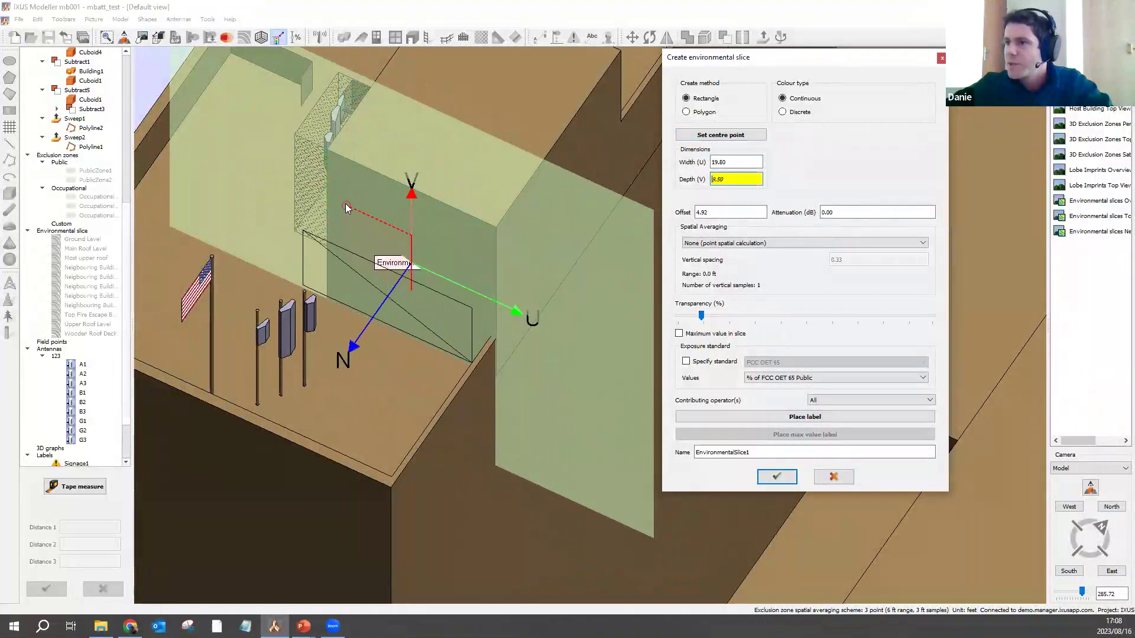
click(331, 152)
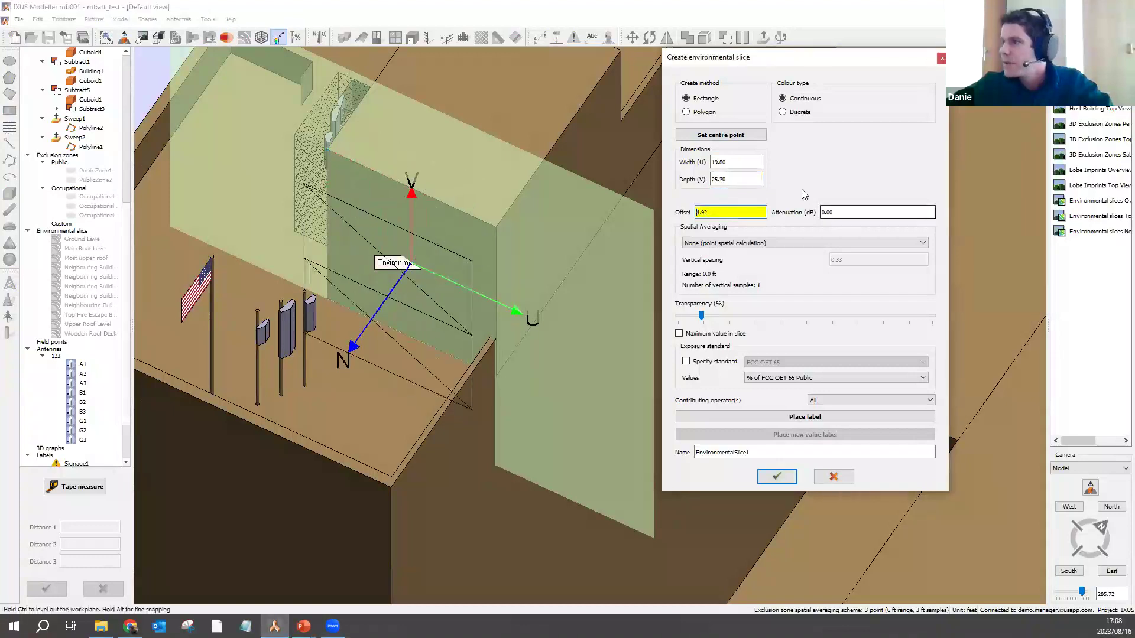
Step: Give the new slice a discrete colour type and an offset of -0.5 ft
click(792, 112)
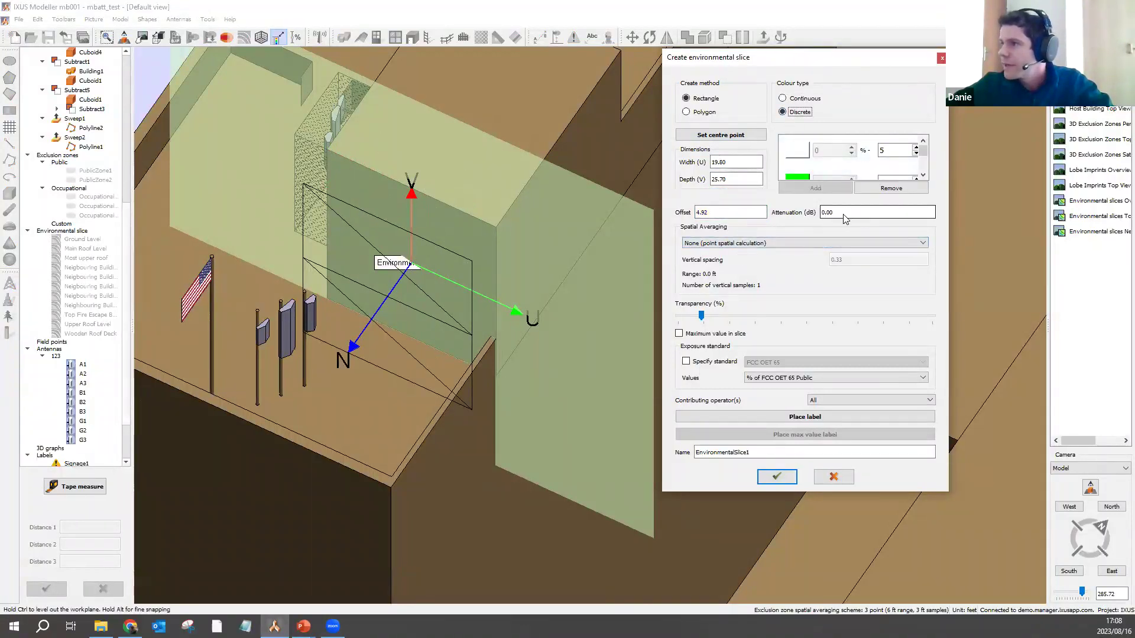
click(728, 211)
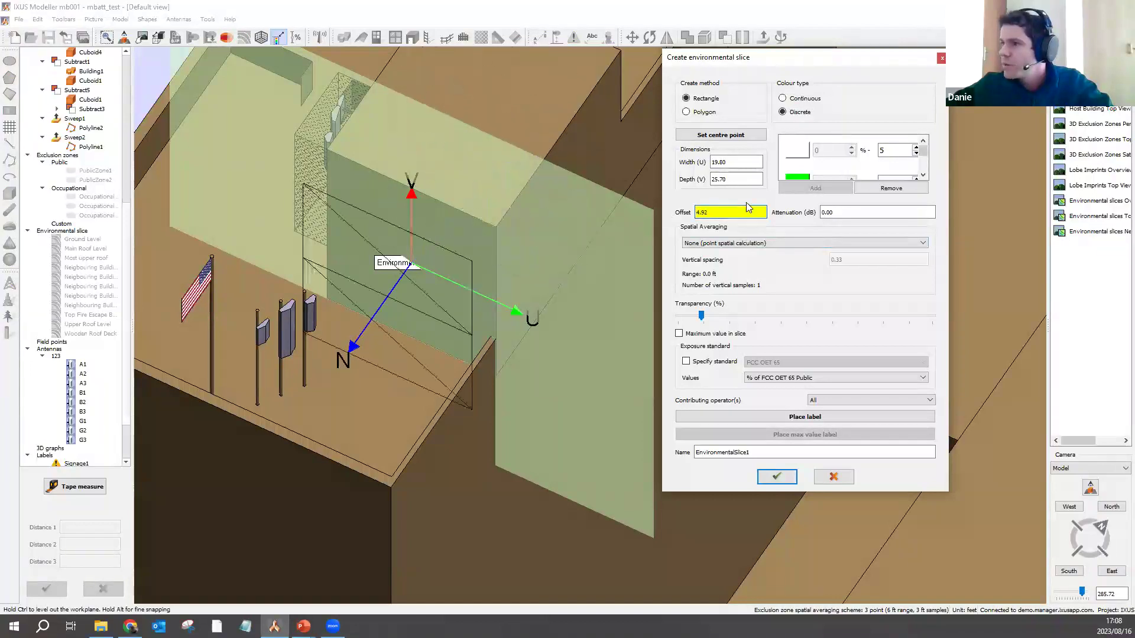
drag(678, 211, 681, 212)
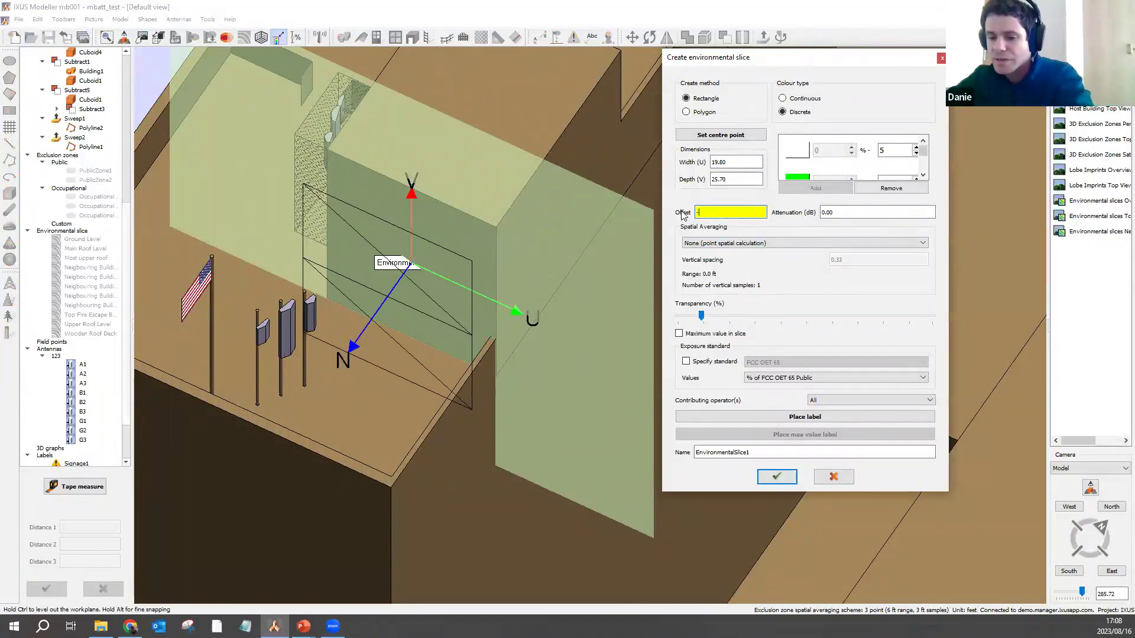
text(-0.5)
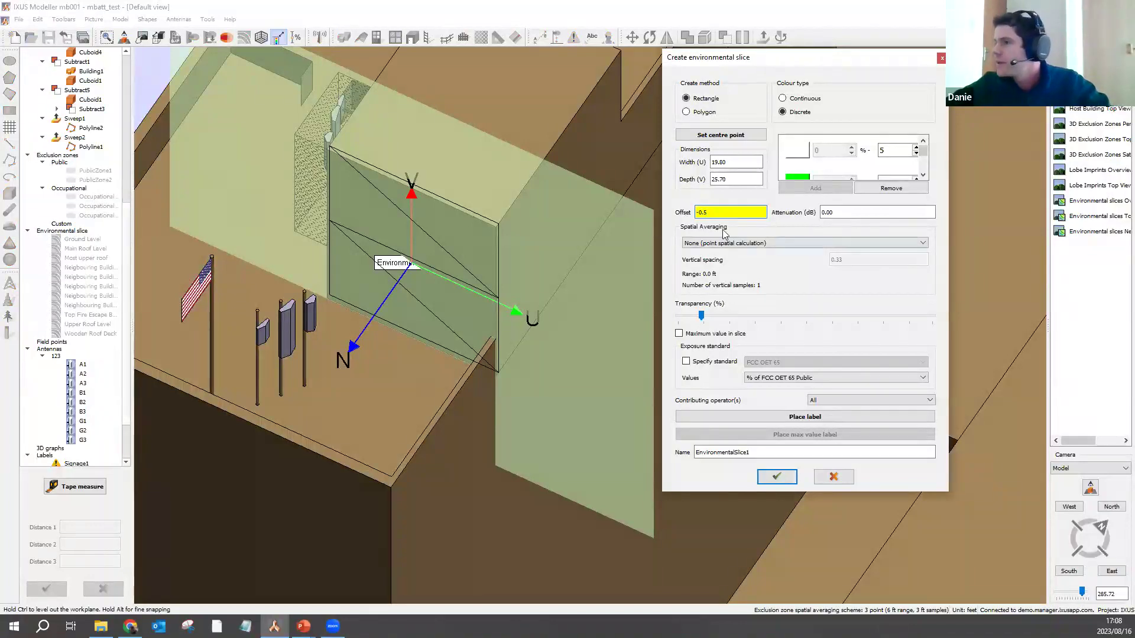
Step: Set spatial averaging to 5 point (1.6 m range, 0.4 m samples), include the maximum value in slice, and create the slice
click(737, 245)
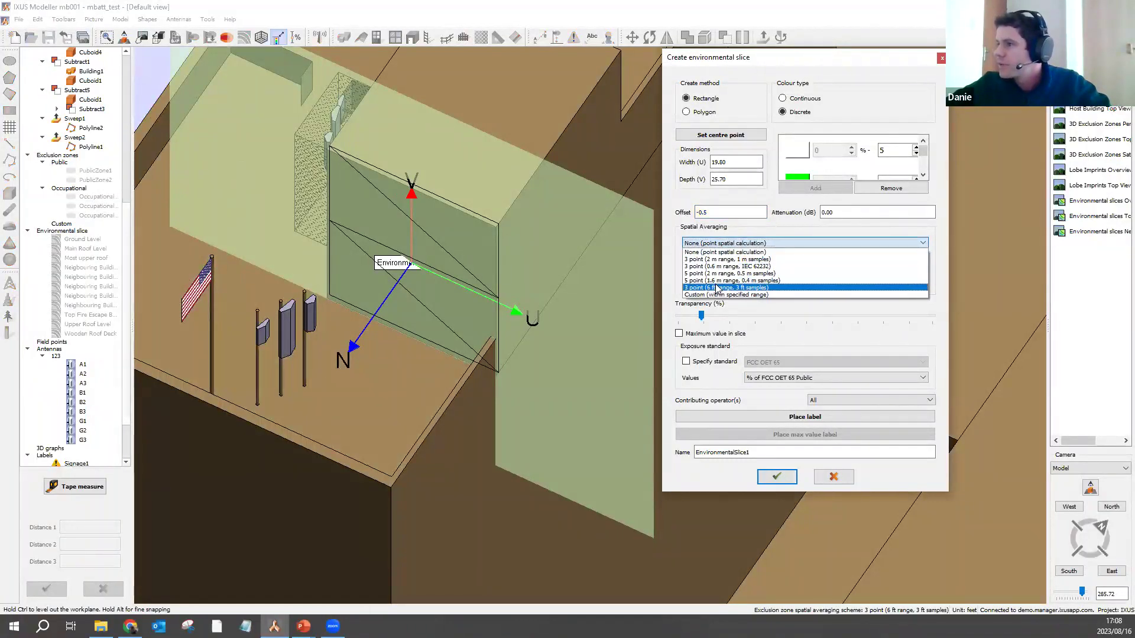
click(724, 280)
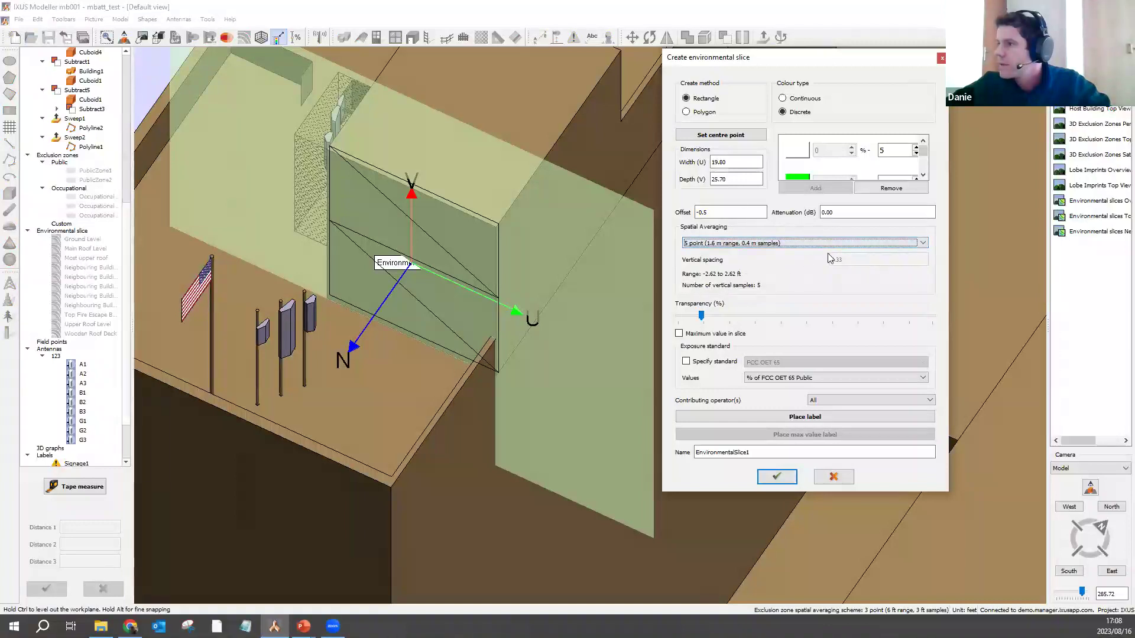
click(679, 334)
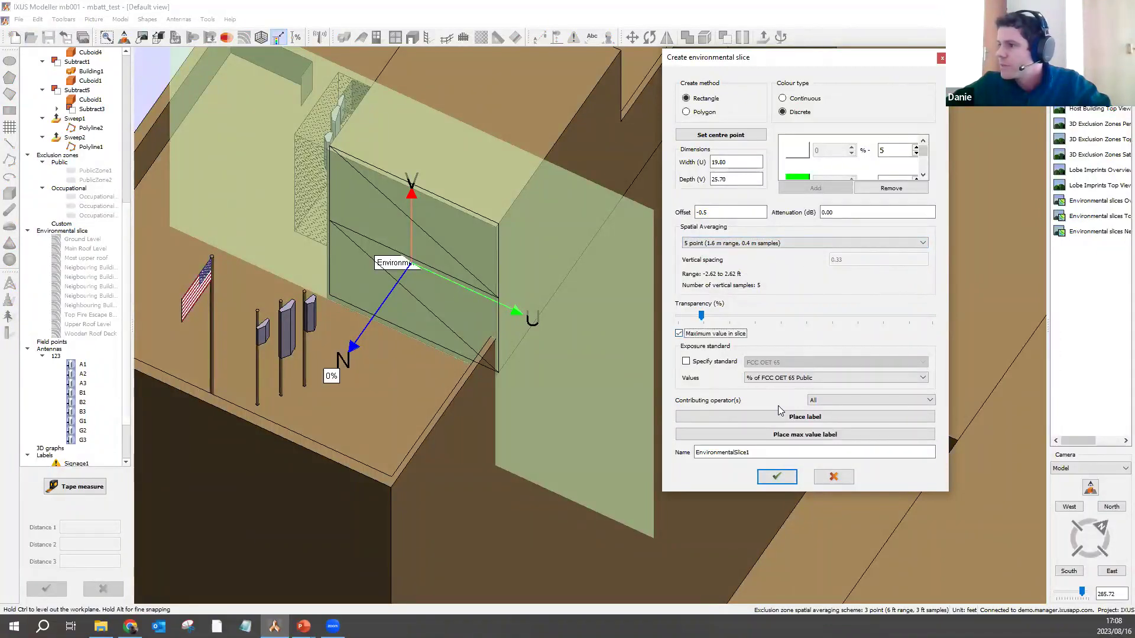
click(776, 477)
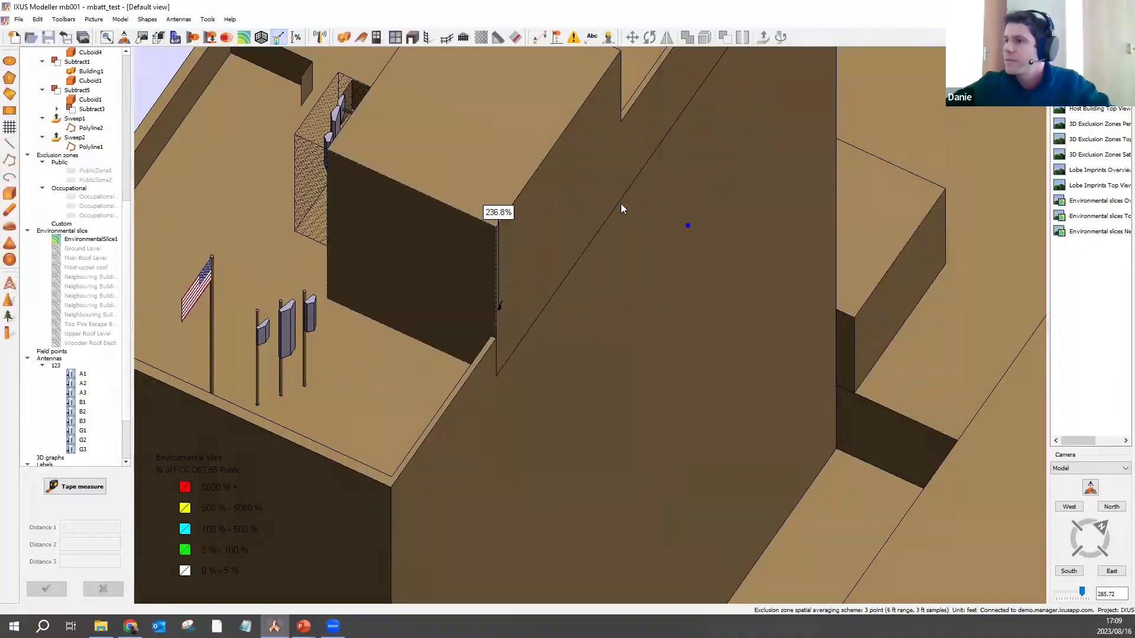
Step: Hide the rooftop block covering the new slice and briefly toggle the exclusion zones to compare them with it
right_click(527, 132)
click(549, 140)
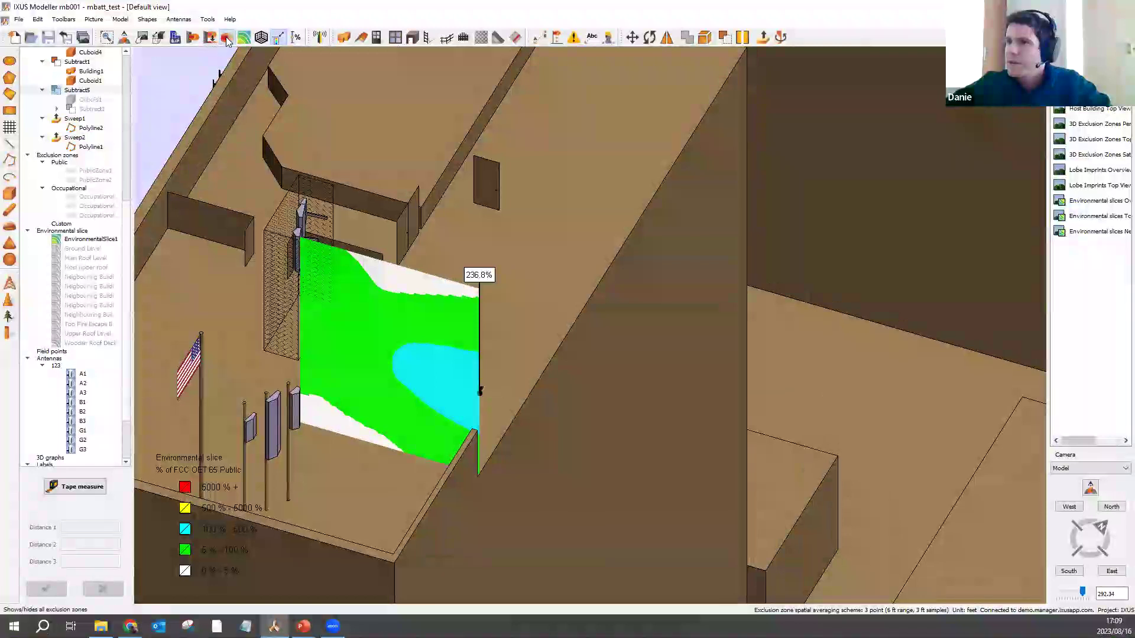
click(226, 38)
click(226, 38)
drag(480, 385, 329, 334)
middle_drag(464, 418, 343, 335)
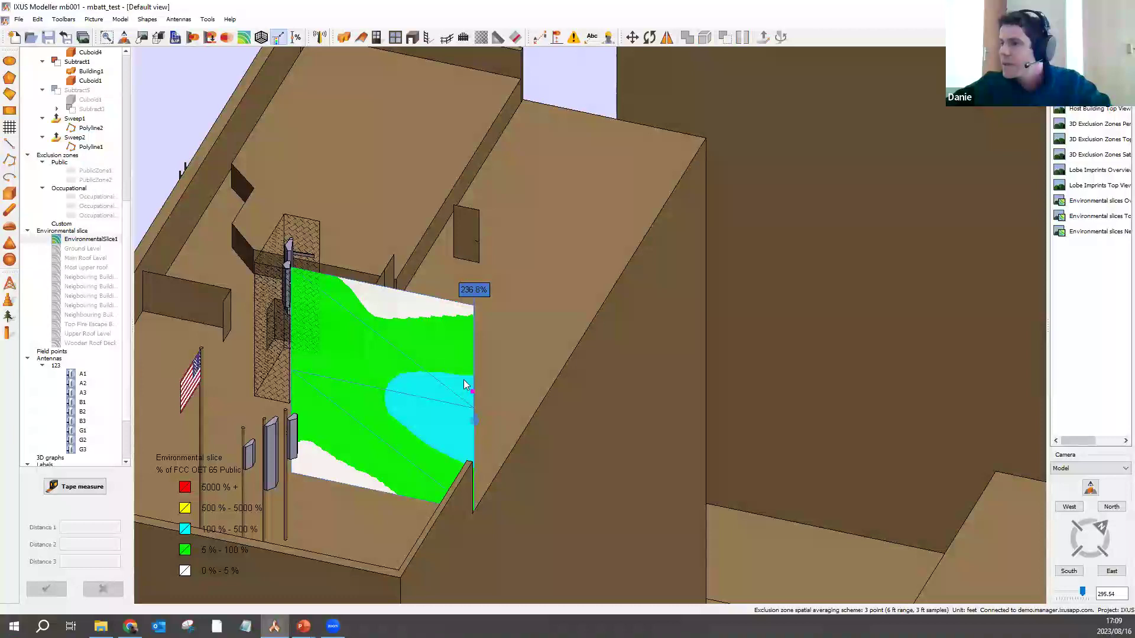
Step: Modify the new environmental slice to use an attenuation of 6 dB
double_click(418, 350)
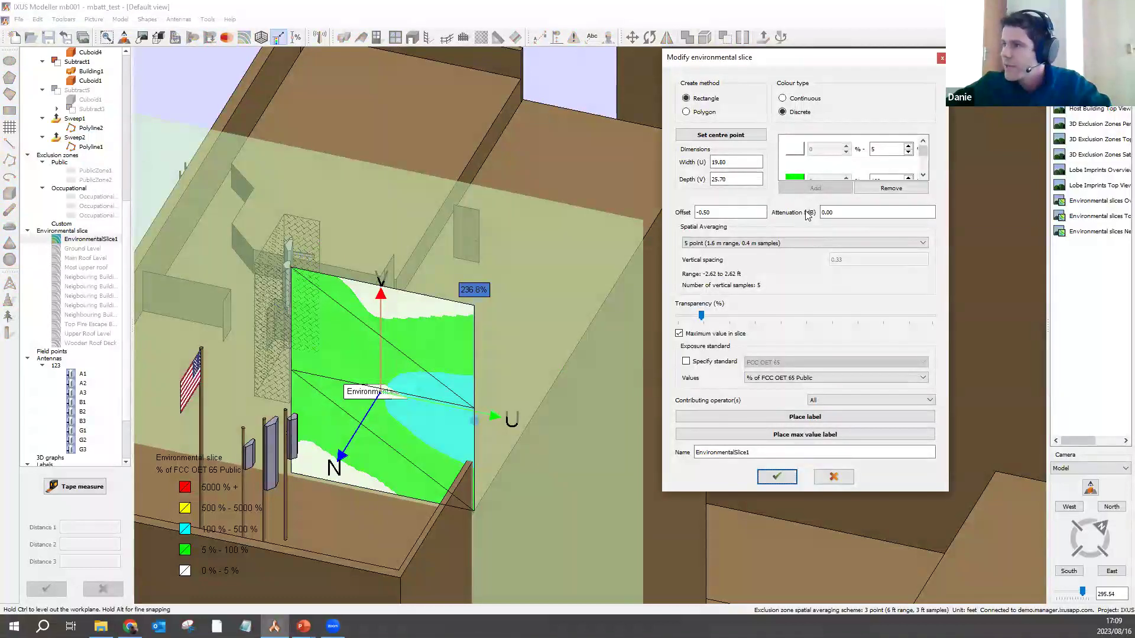
drag(843, 214, 814, 214)
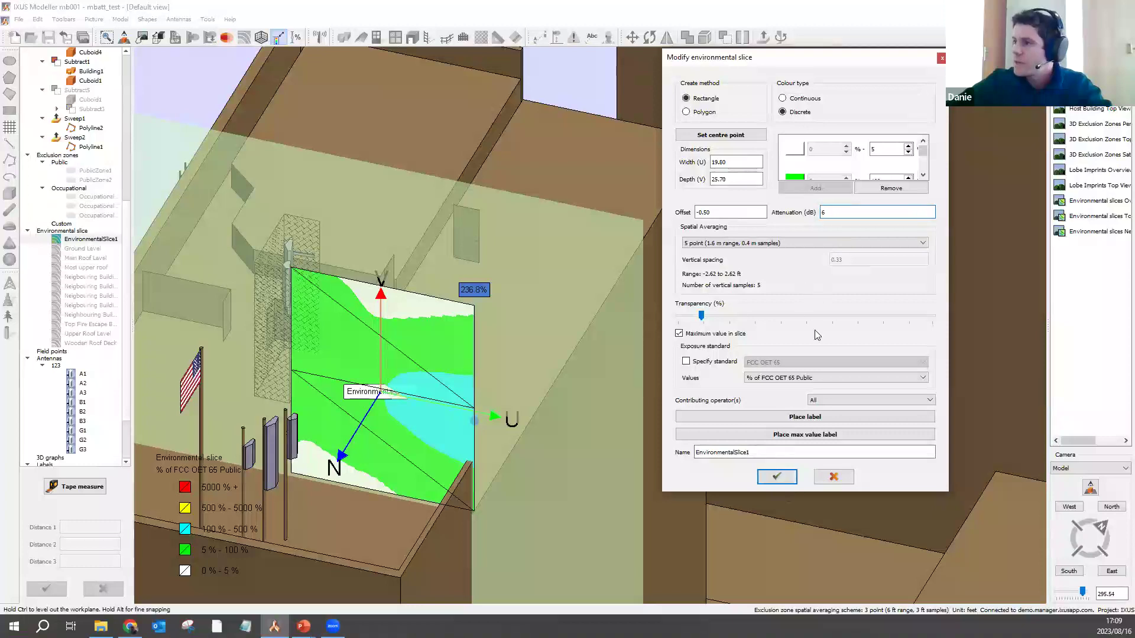
click(778, 477)
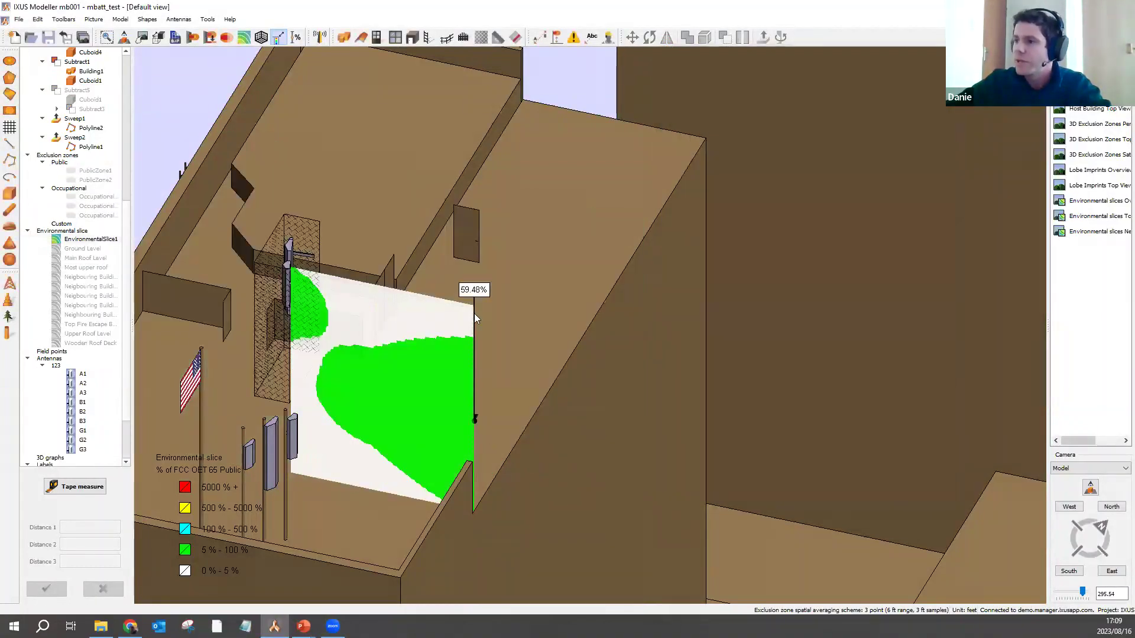
Step: Move the slice's maximum-value label clear of the slice's edge and inspect the recalculated exposure areas
scroll(474, 313, down, 3)
drag(474, 308, 550, 302)
drag(391, 494, 444, 509)
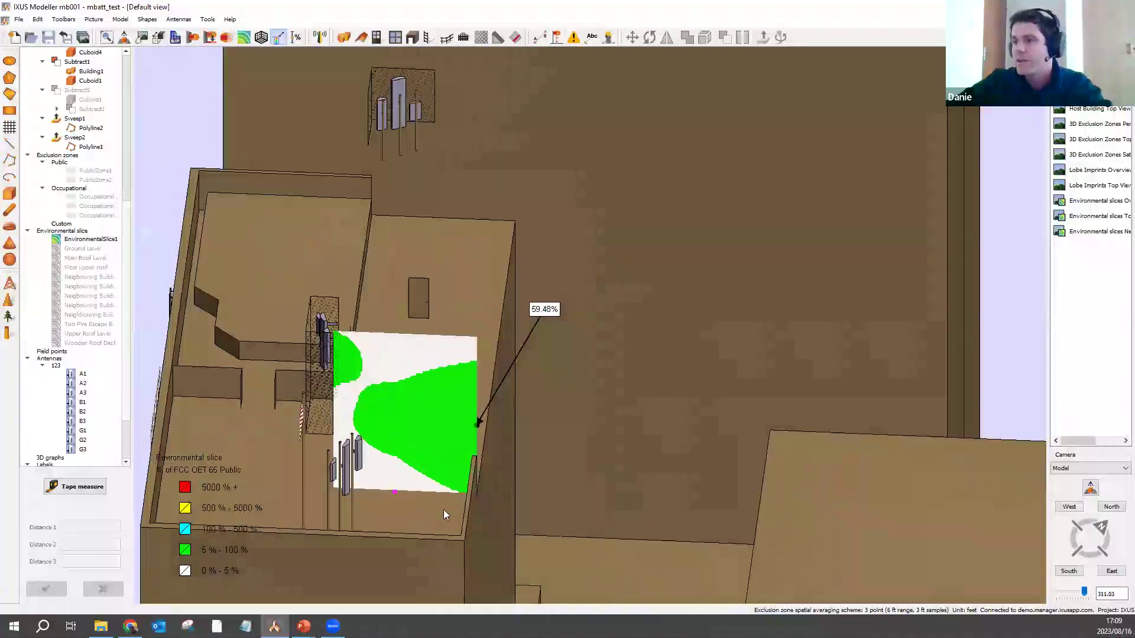
middle_drag(511, 478, 225, 148)
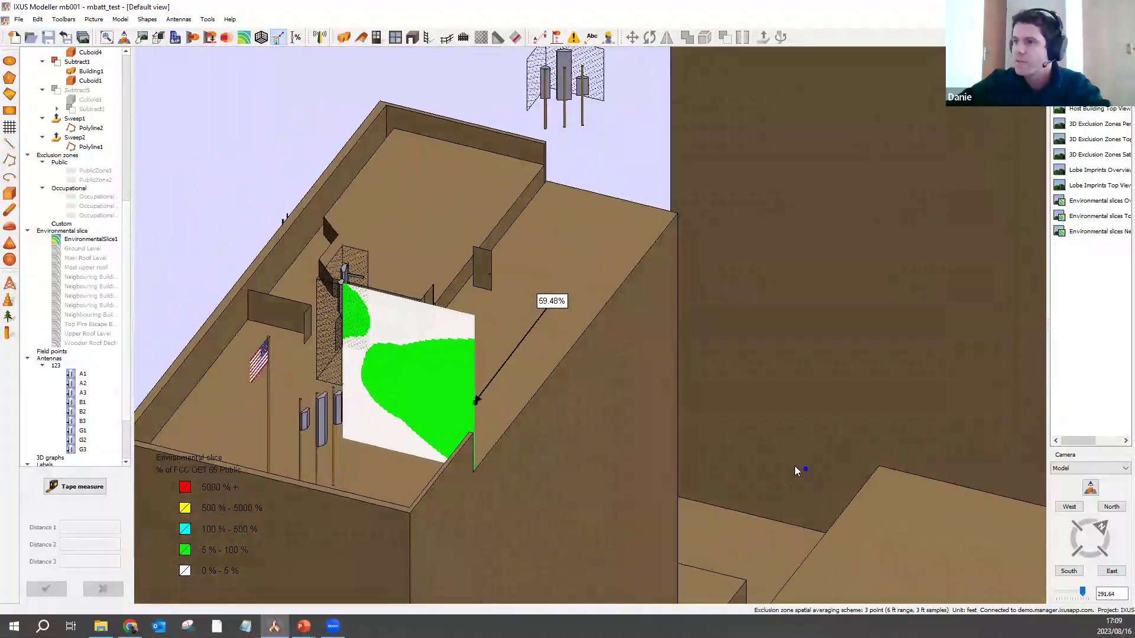
middle_drag(732, 451, 544, 377)
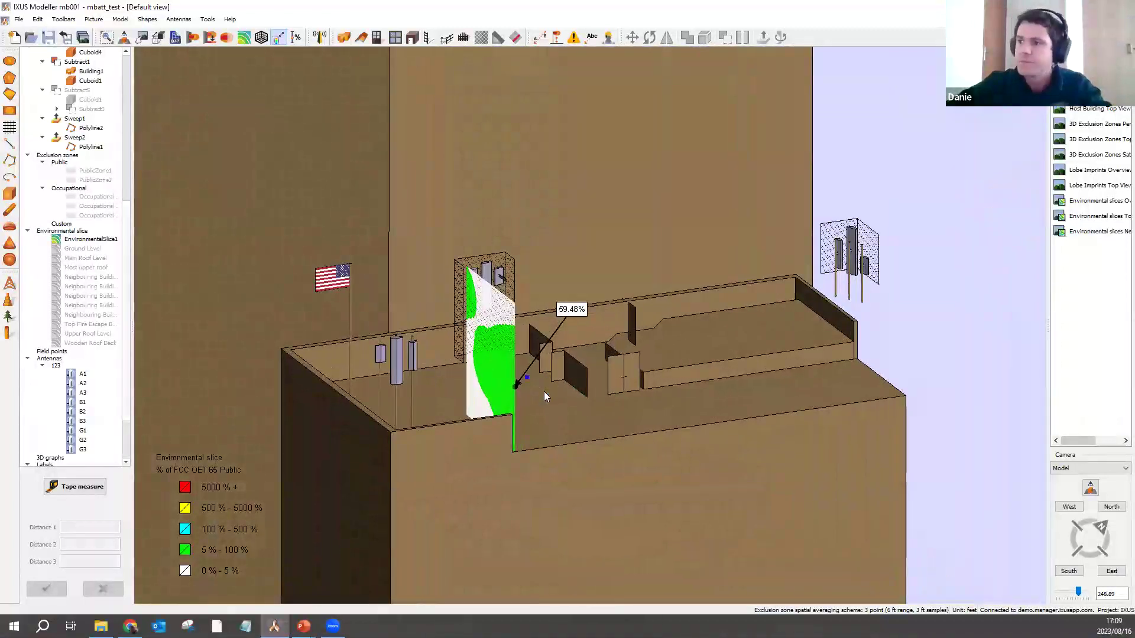
middle_drag(561, 448, 579, 367)
Step: Use the tape measure from the inner notch corner of the neighbouring building's roof to check distances, and close the measurement
scroll(581, 348, up, 1)
middle_drag(535, 400, 334, 218)
scroll(494, 292, down, 4)
scroll(503, 357, up, 4)
middle_drag(447, 203, 455, 382)
middle_drag(360, 546, 379, 383)
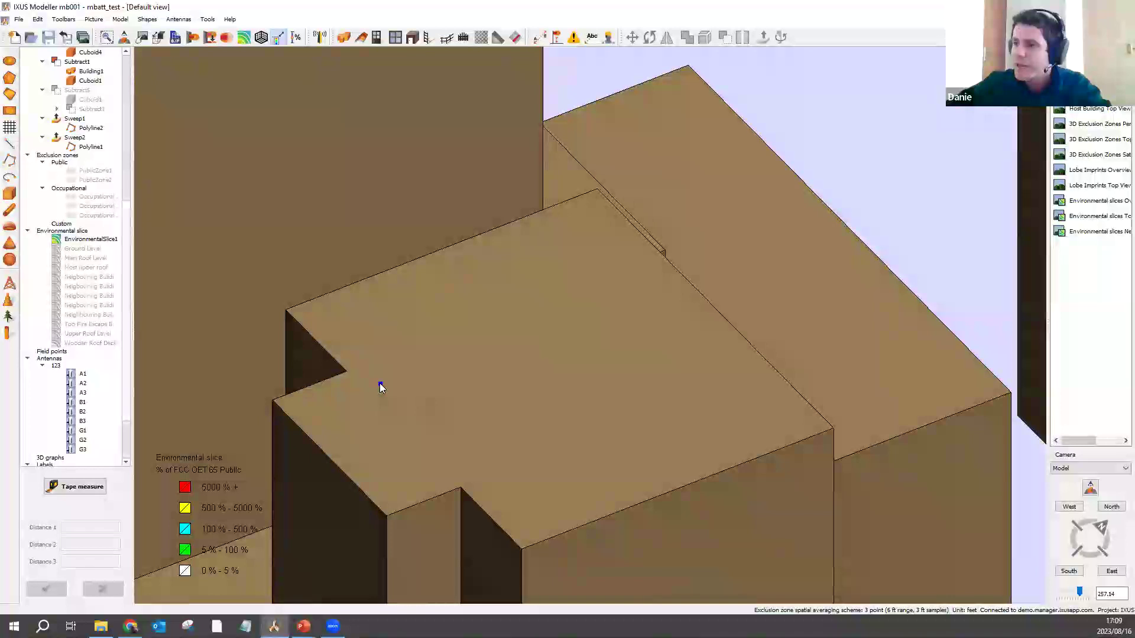
click(73, 489)
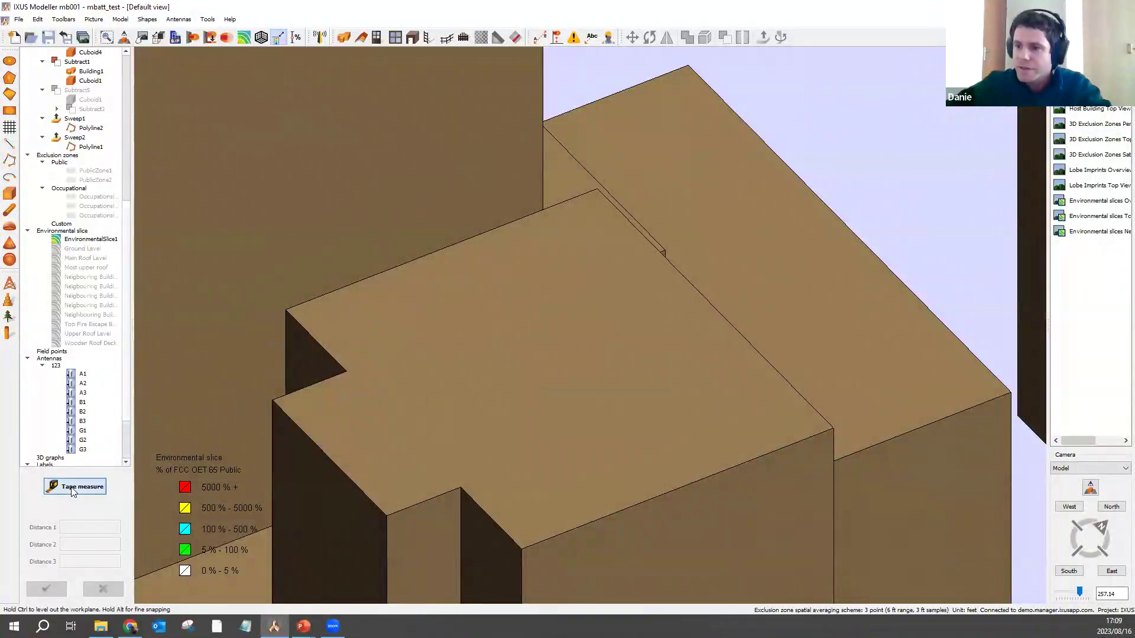
click(353, 372)
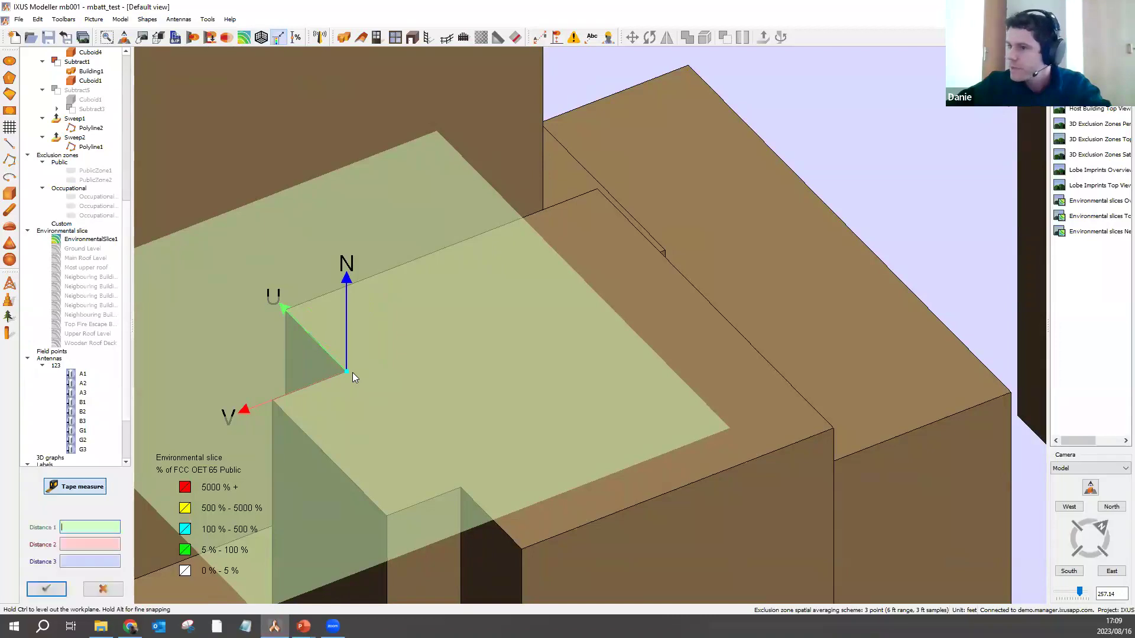
scroll(355, 373, up, 5)
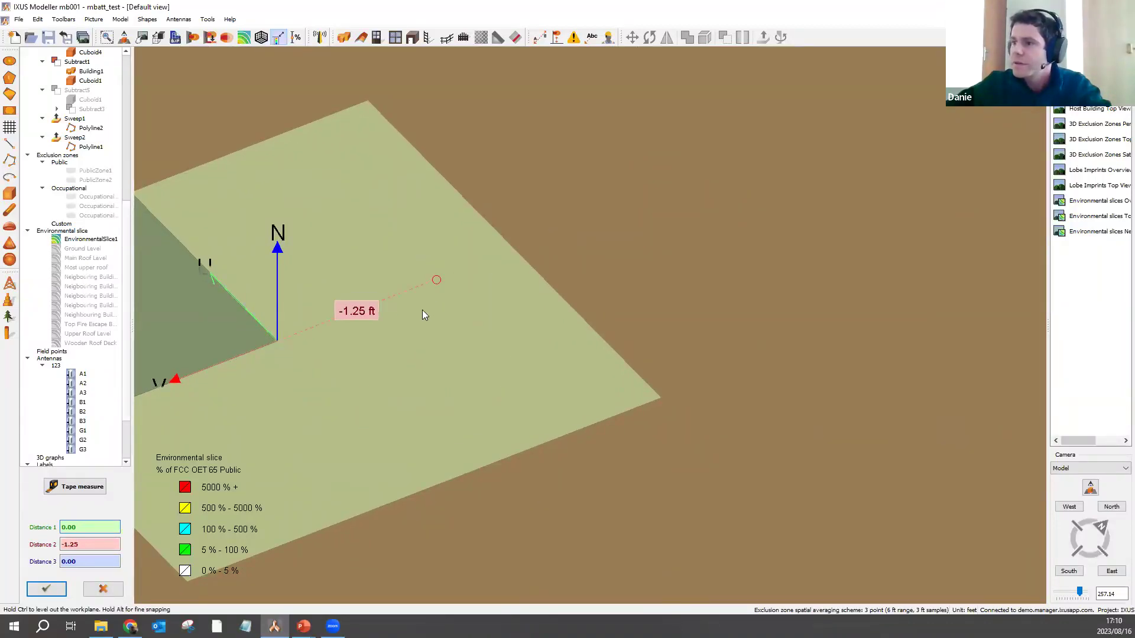
scroll(584, 360, up, 5)
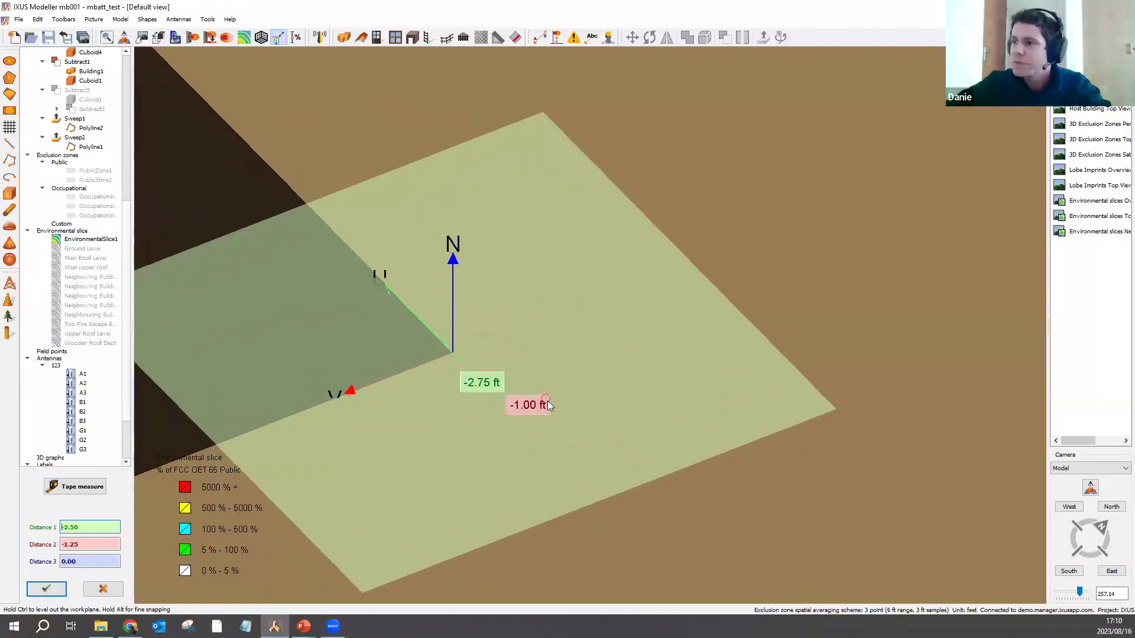
scroll(692, 431, down, 5)
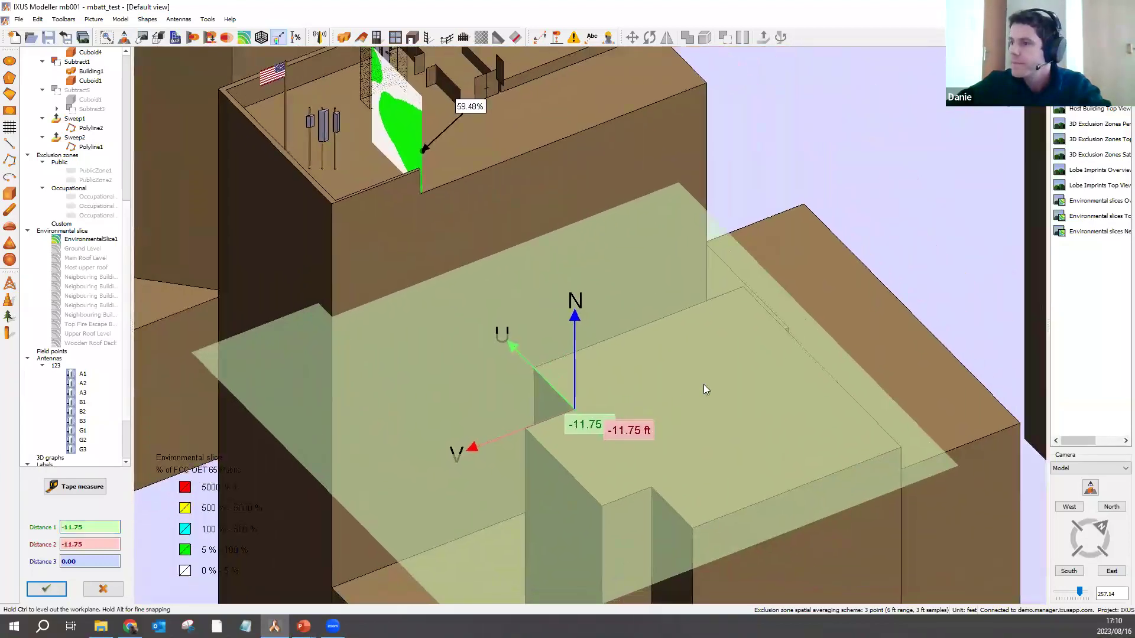
middle_drag(703, 384, 688, 376)
click(105, 590)
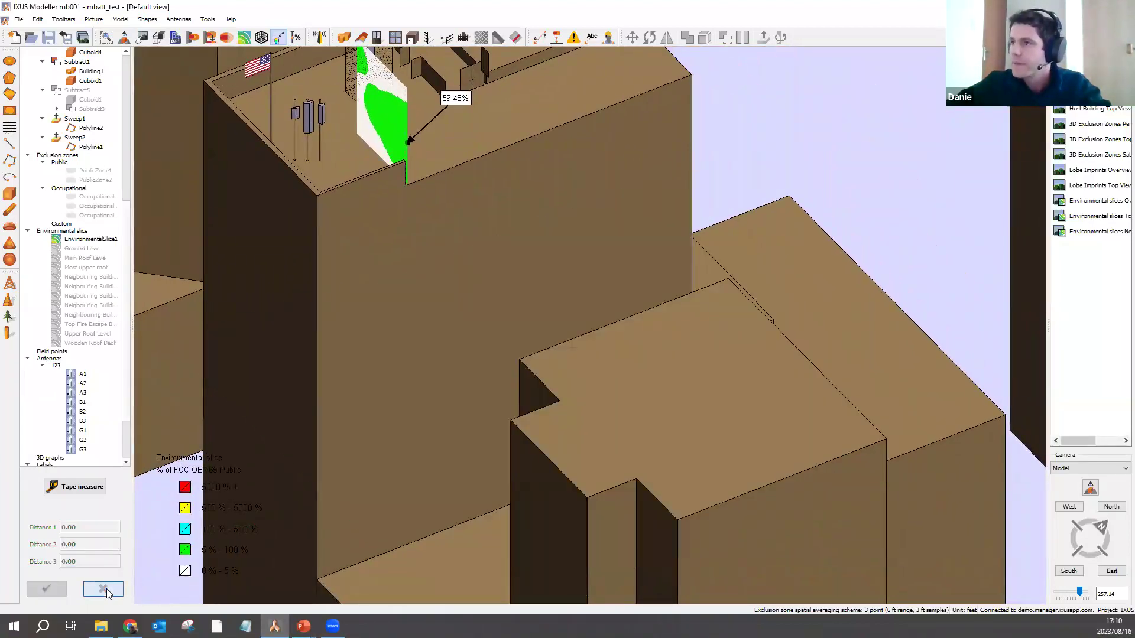
Step: Open base station mb002 (mbatt_test2) without saving the changes to the current model
scroll(635, 297, down, 5)
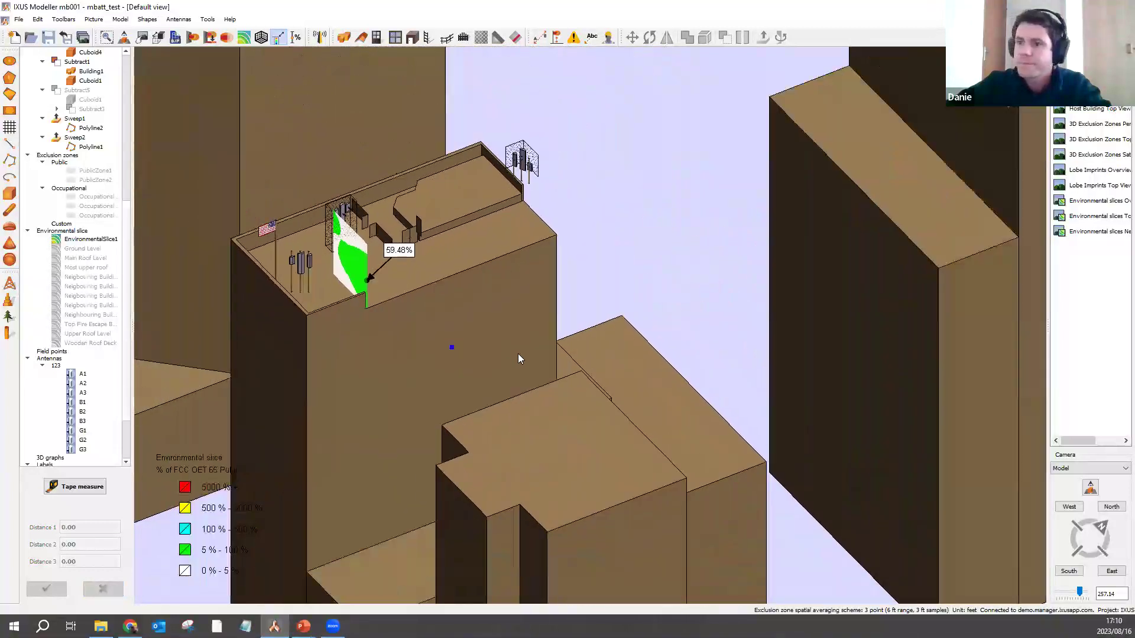
middle_drag(451, 347, 533, 353)
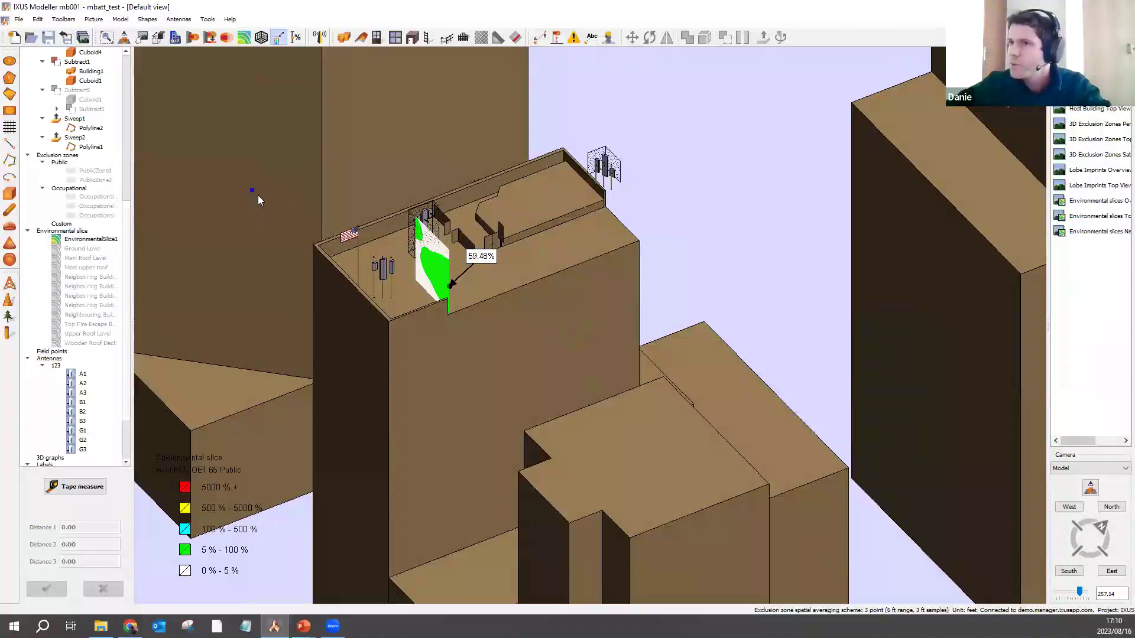
click(32, 39)
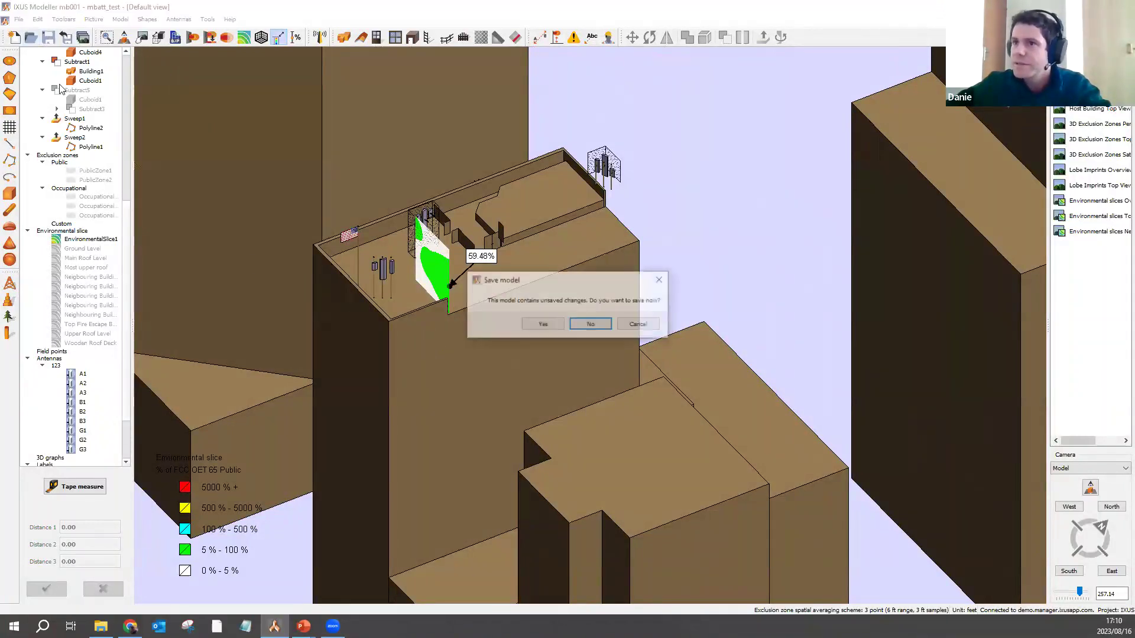
click(589, 325)
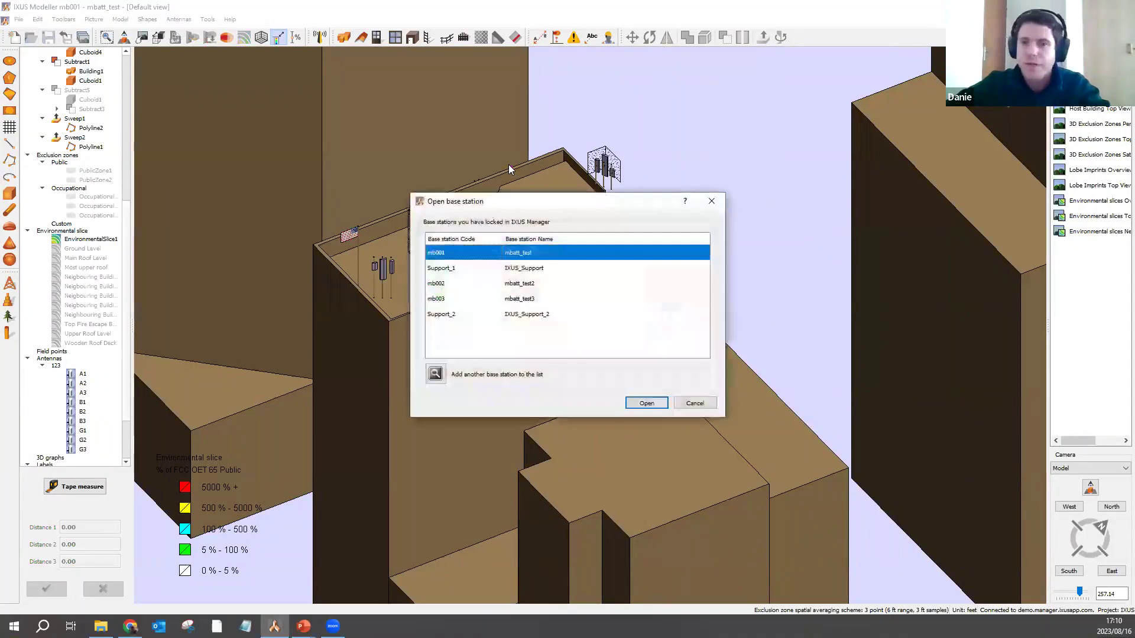
double_click(525, 286)
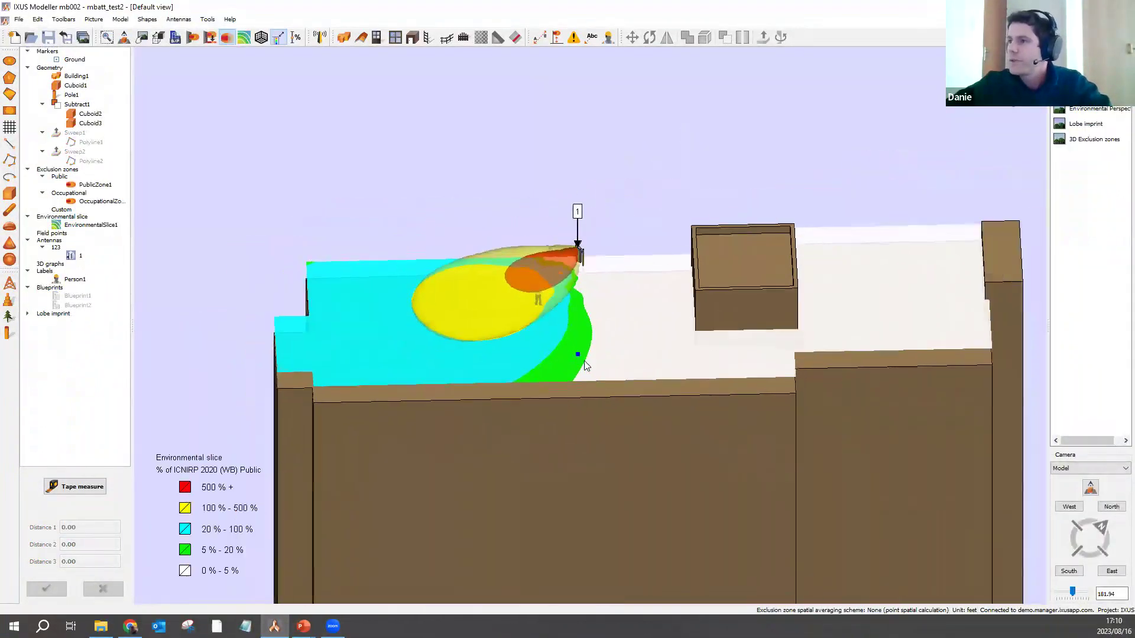
Step: Examine the rooftop's environmental slice and the antenna's exclusion zones around the person figure from several angles
middle_drag(662, 477, 466, 352)
drag(467, 352, 495, 170)
drag(354, 234, 523, 246)
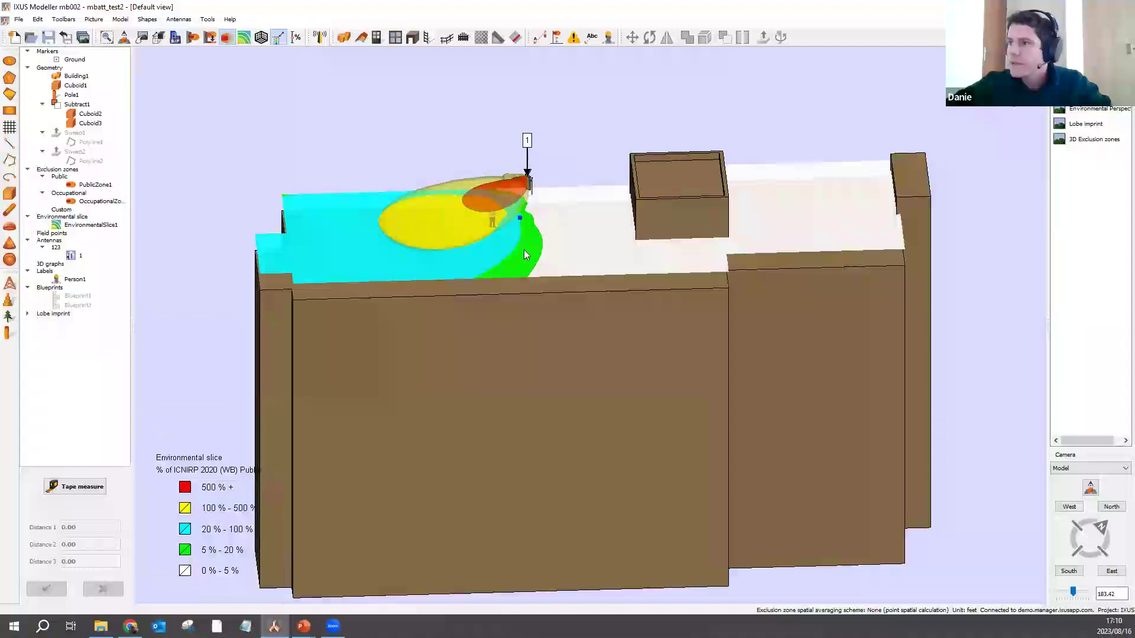
scroll(523, 246, up, 5)
mouse_move(608, 381)
mouse_down()
mouse_move(461, 253)
mouse_move(547, 310)
mouse_move(548, 350)
mouse_move(613, 364)
mouse_up()
scroll(612, 363, down, 4)
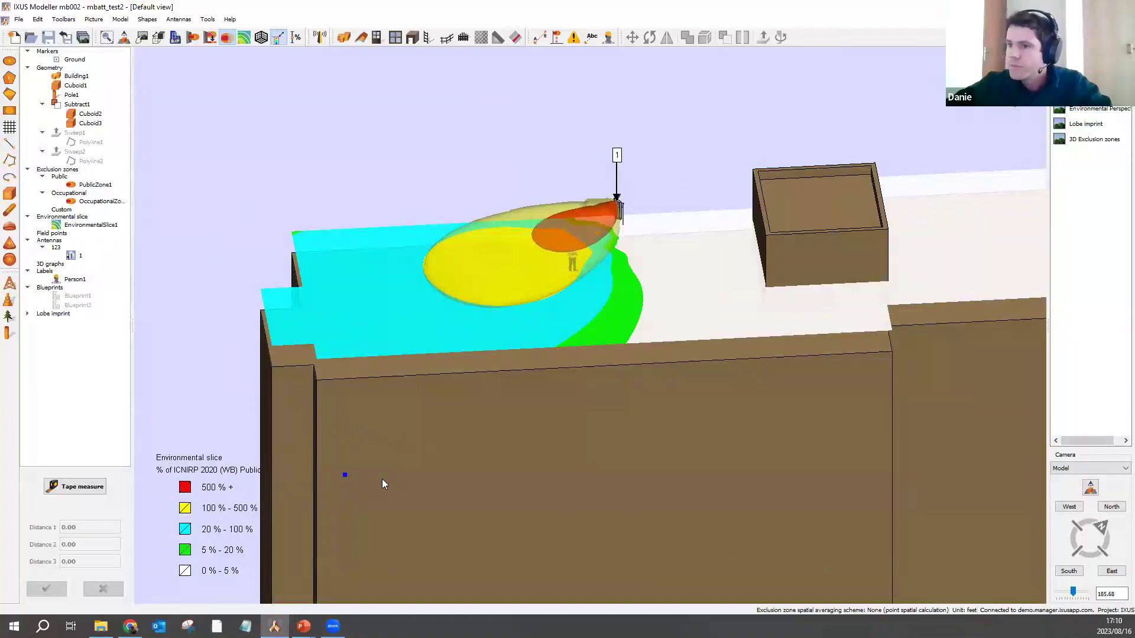
middle_drag(382, 479, 425, 484)
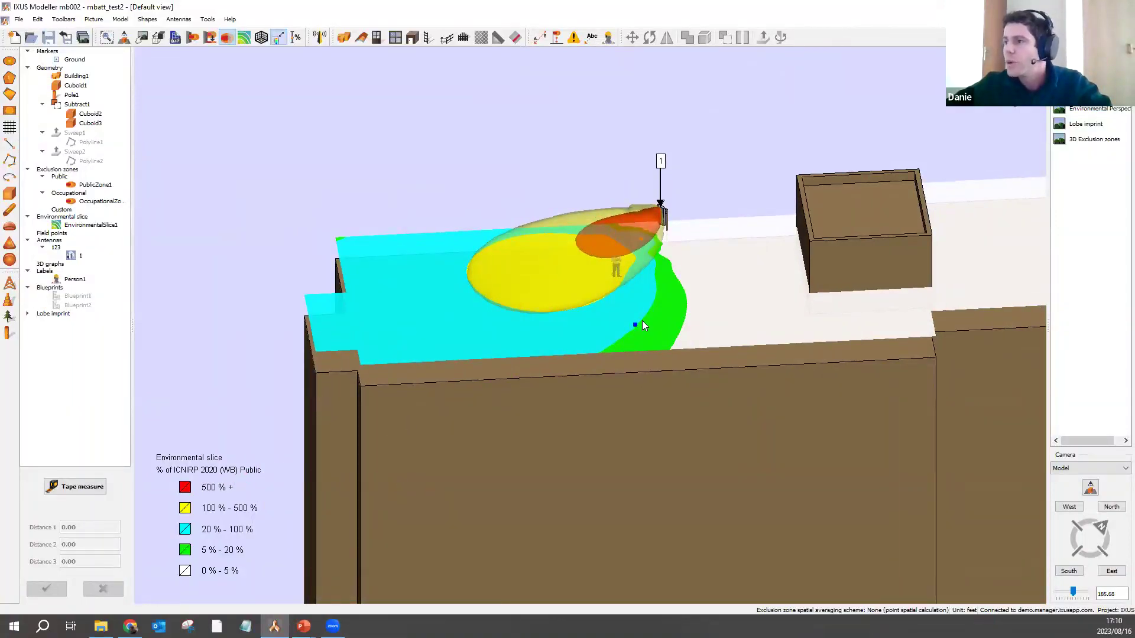
middle_drag(642, 321, 523, 348)
drag(581, 388, 574, 367)
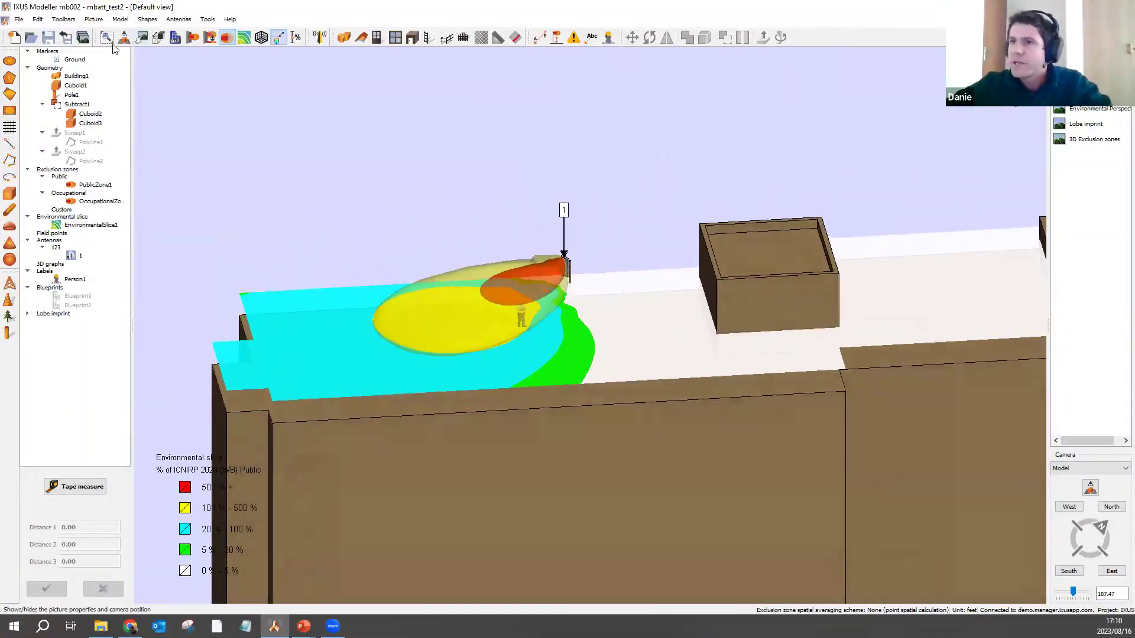
Step: Set the exposure standard to ICNIRP 2020 (Local) and run the field assessment calculation at medium detail
click(194, 39)
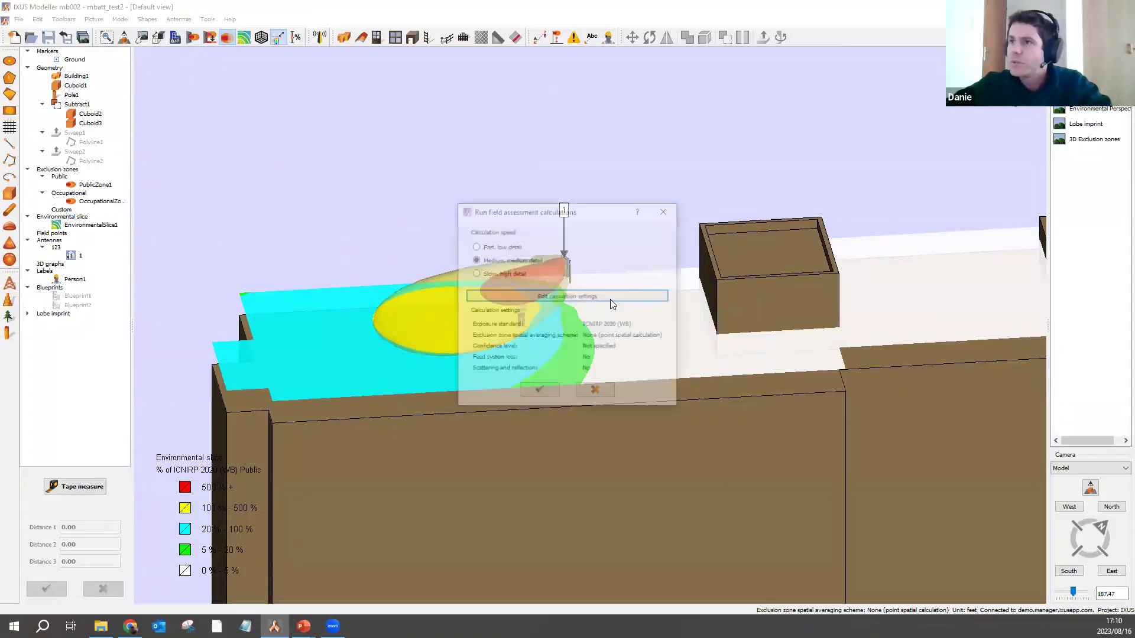
click(602, 296)
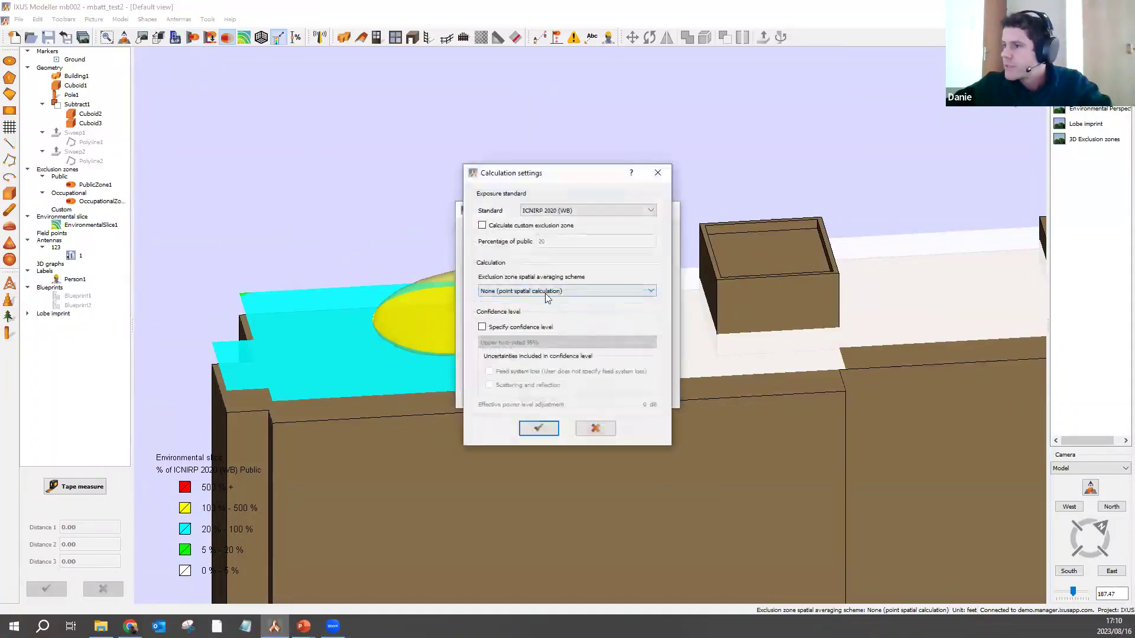
click(558, 212)
click(569, 270)
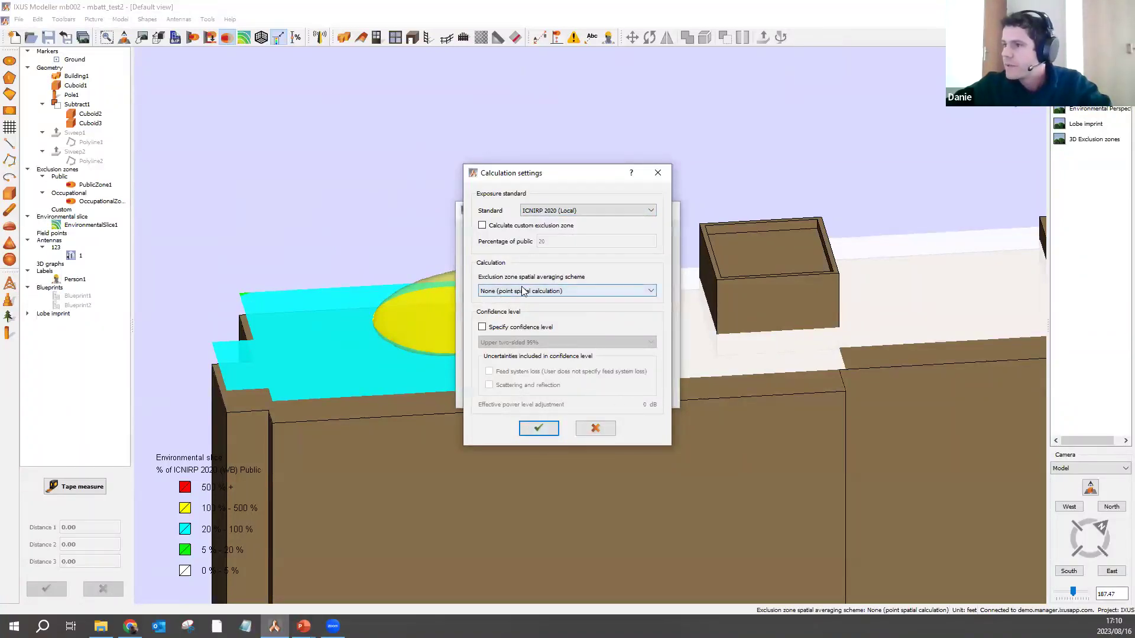
click(539, 427)
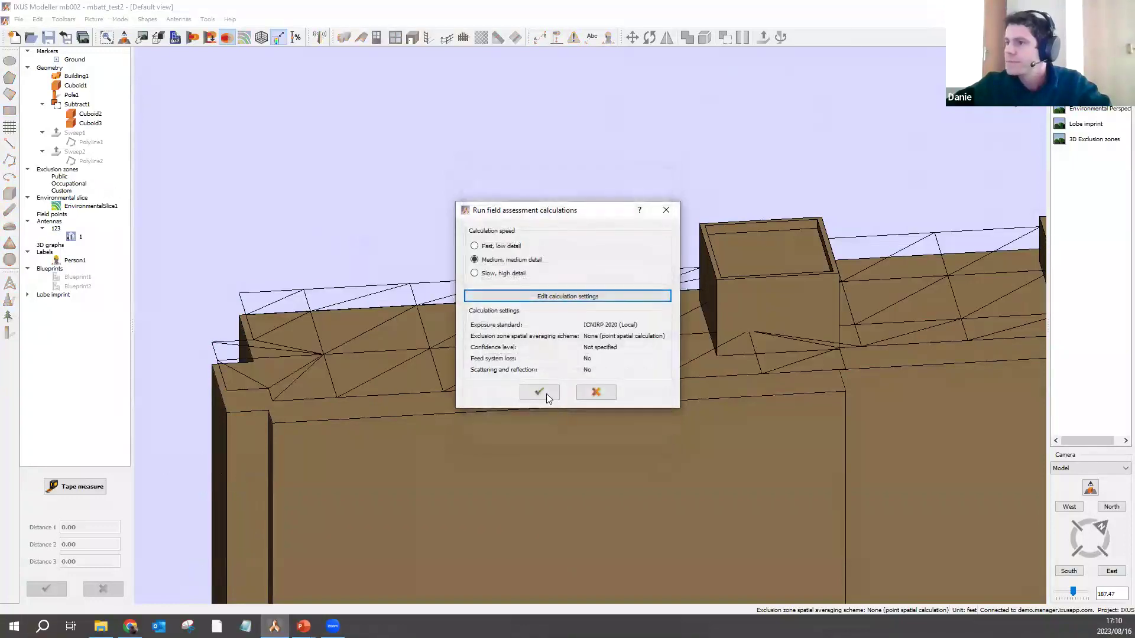
click(534, 394)
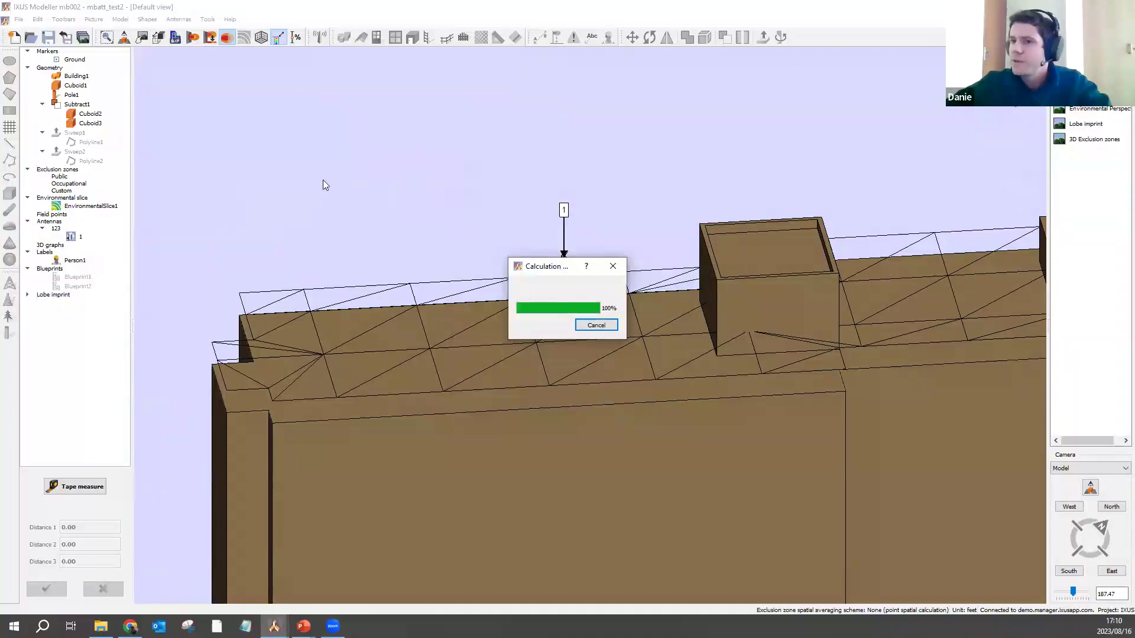
Step: Modify the rooftop environmental slice to specify its own exposure standard, ICNIRP 2020 (WB)
middle_drag(599, 383, 505, 385)
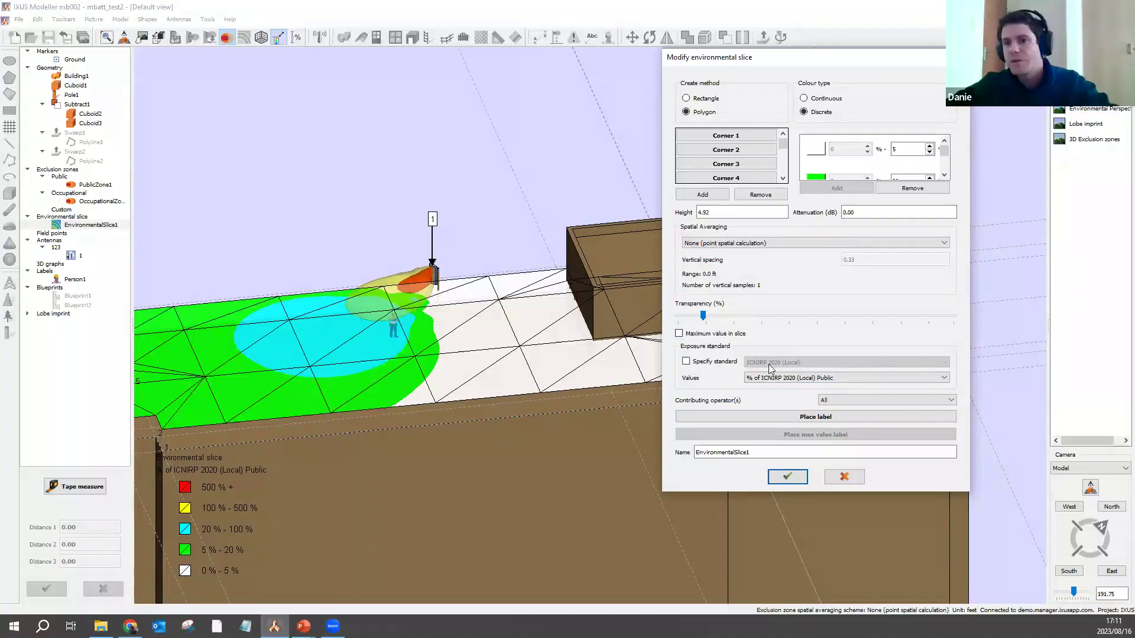
click(686, 362)
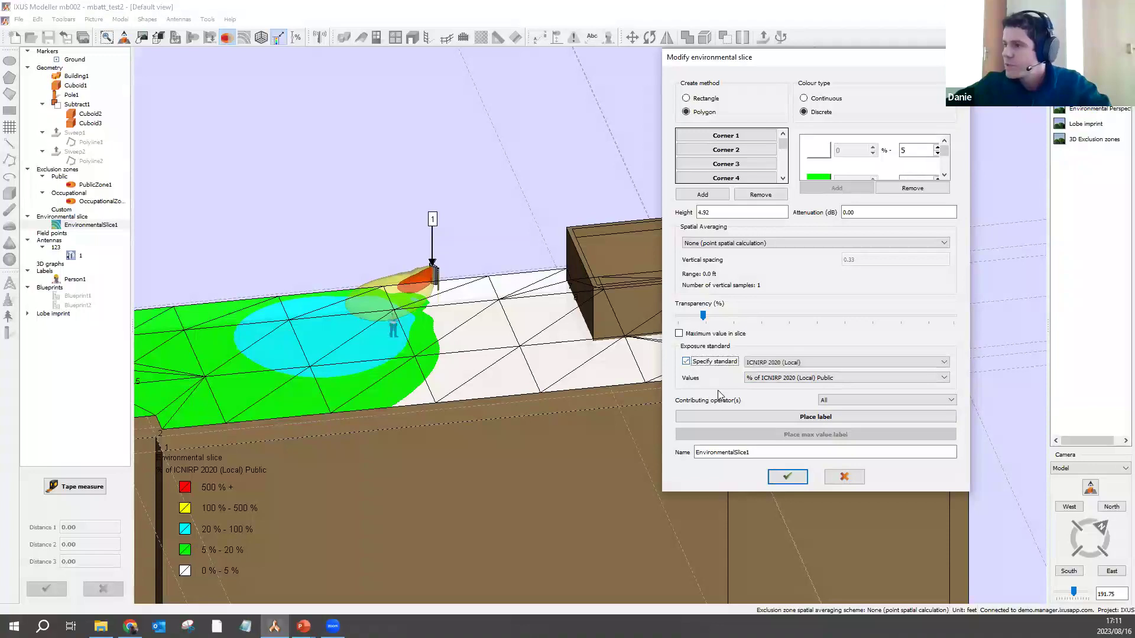
click(784, 363)
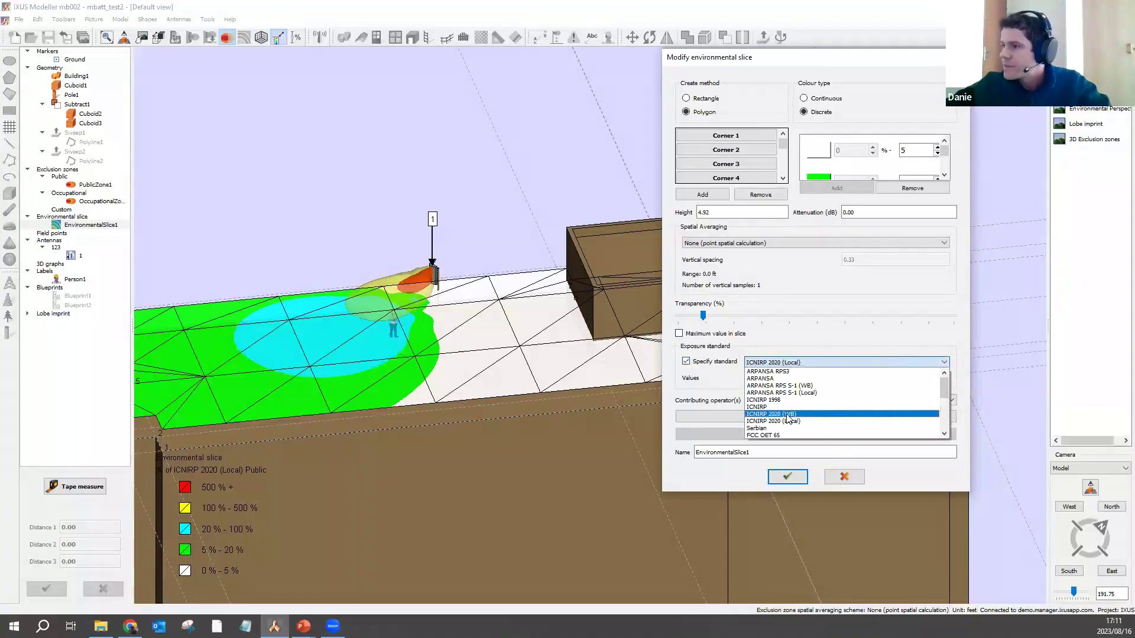
click(790, 414)
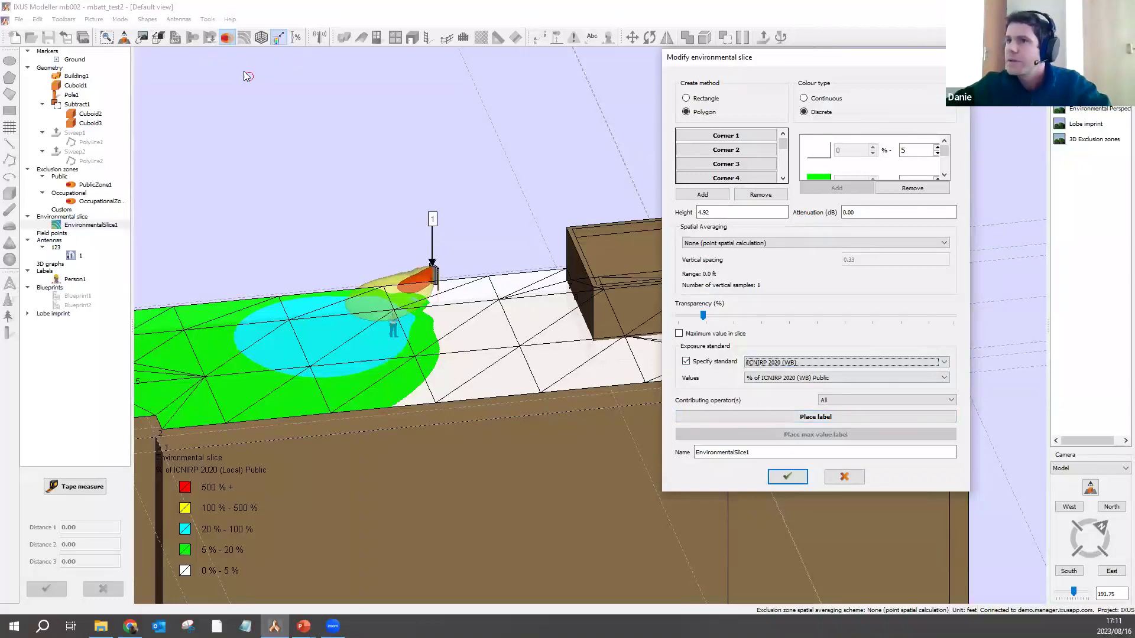
Step: Change the displayed unit of measurement to meters in the preferences
click(45, 19)
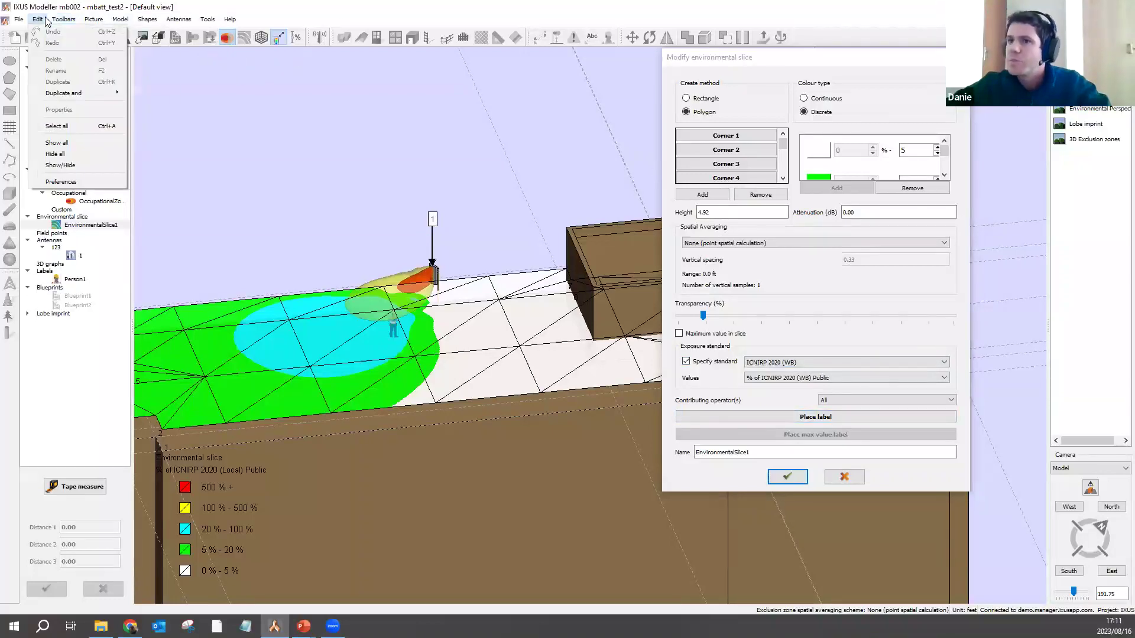
click(61, 182)
click(434, 126)
click(414, 467)
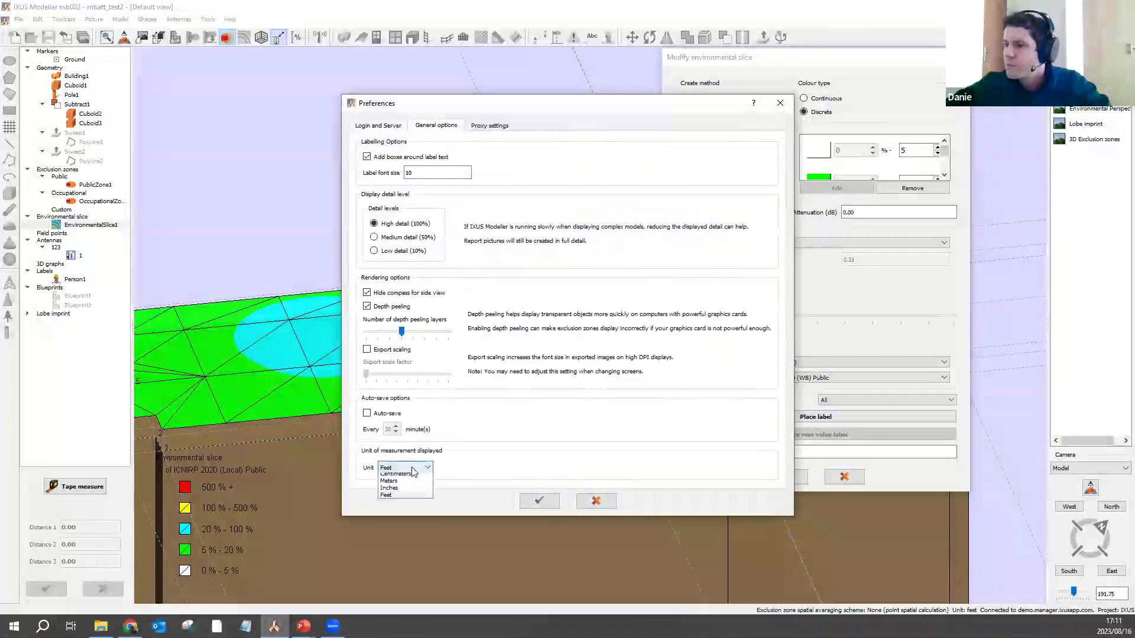
click(397, 495)
click(539, 500)
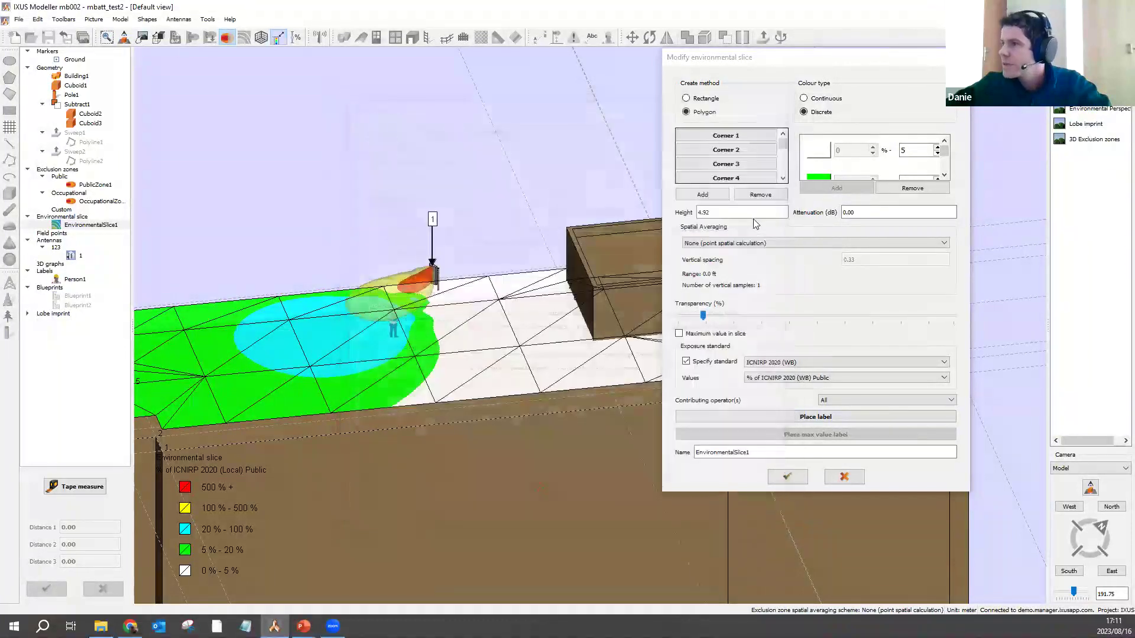
Step: Set the slice's spatial averaging to 3 point (0.6 m range, IEC 62232) and apply the slice changes
click(713, 244)
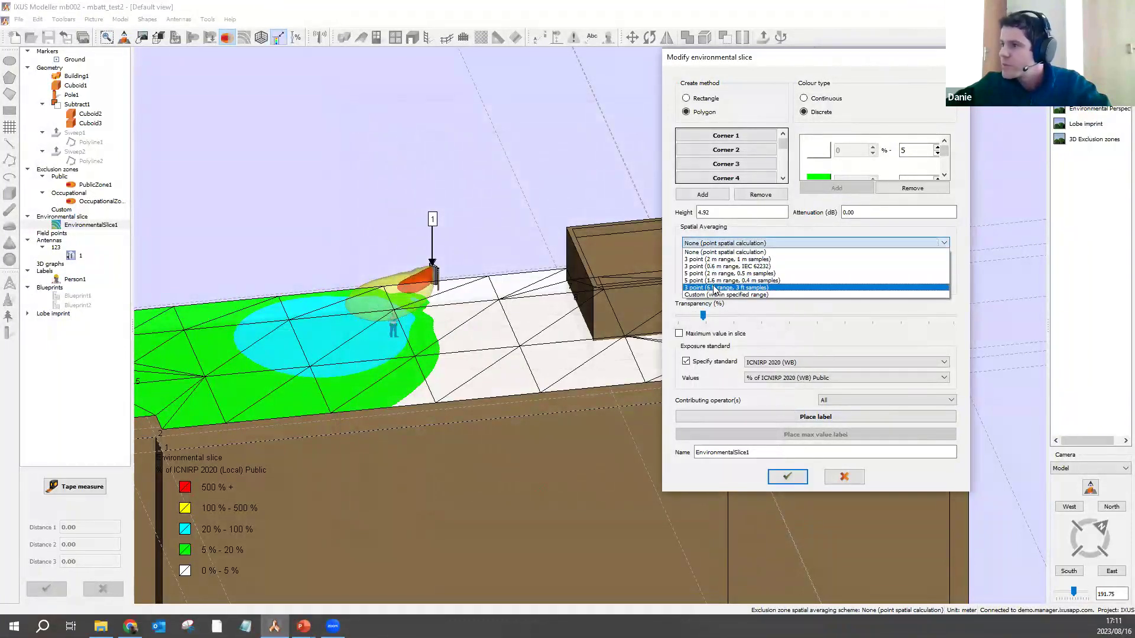
click(752, 267)
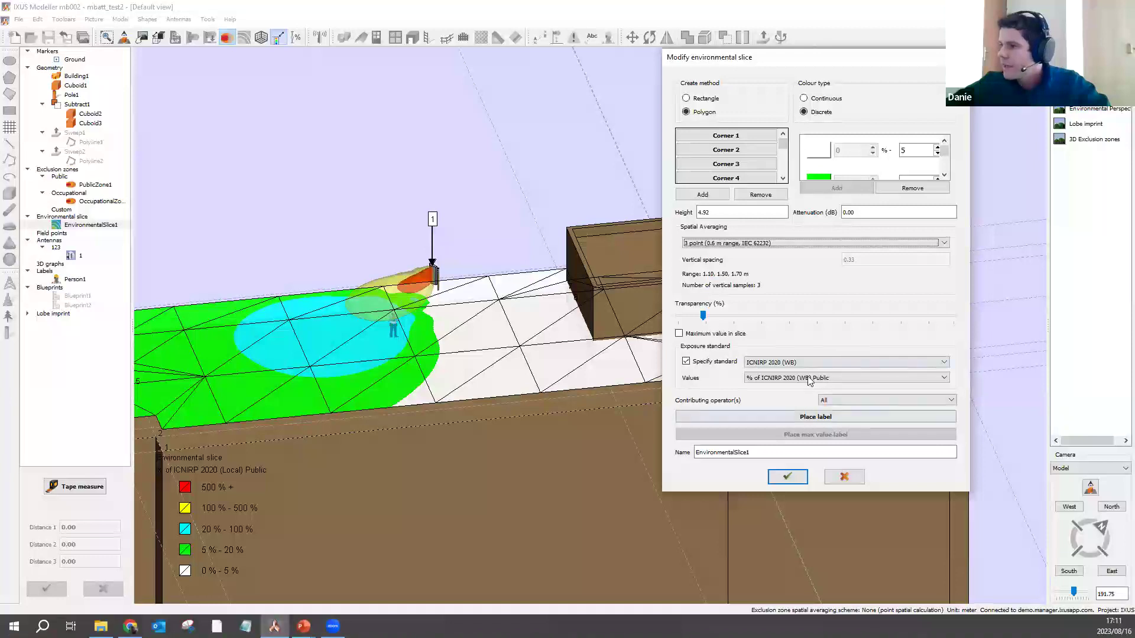
click(786, 477)
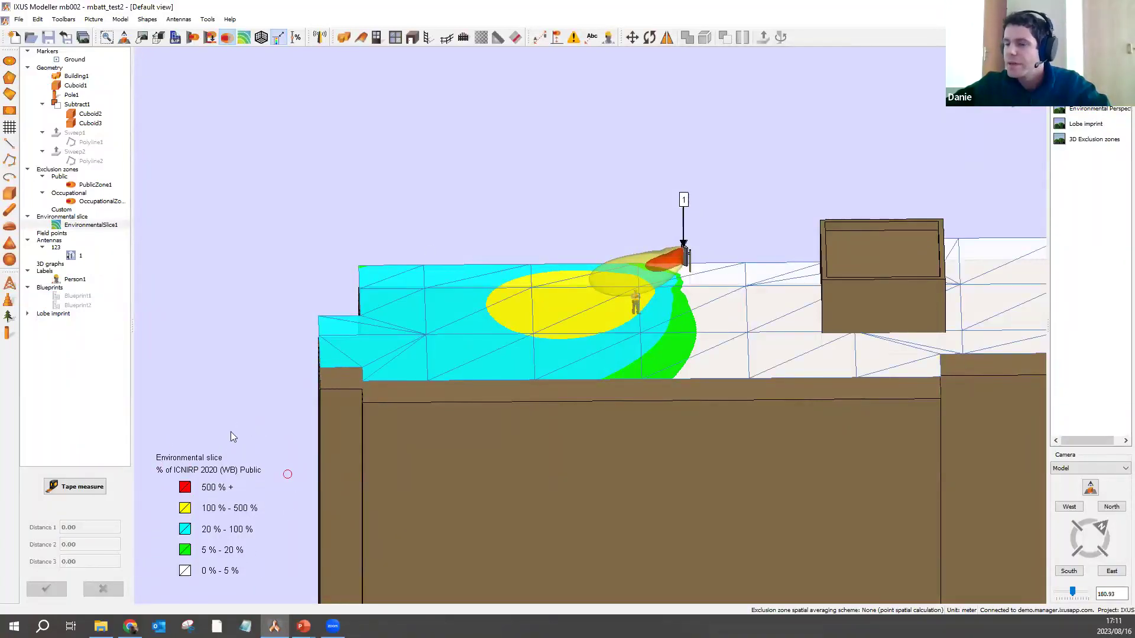
Step: Create lobe imprints of the antenna's exclusion zones on the rooftop, keeping the proposed imprint height
middle_drag(590, 362, 559, 341)
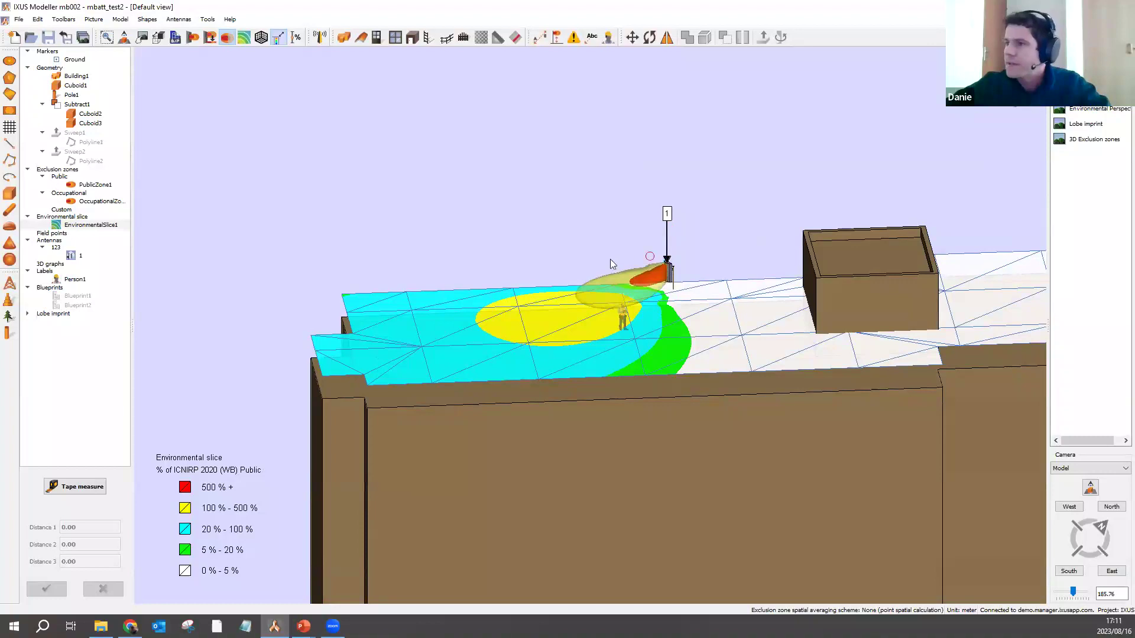
middle_drag(632, 317, 544, 352)
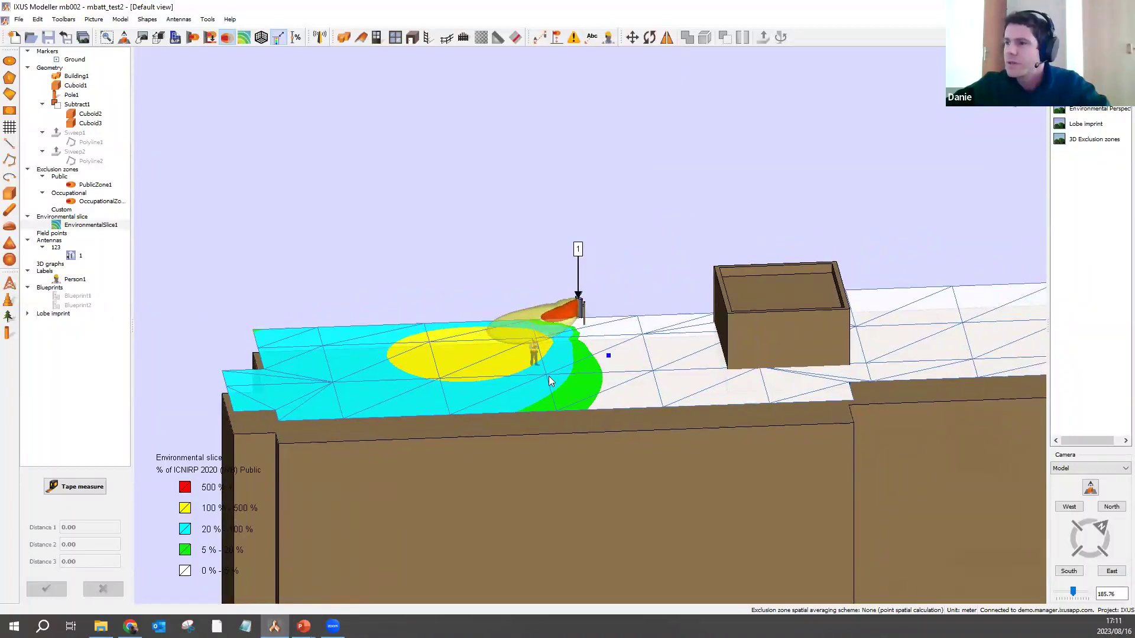
click(209, 38)
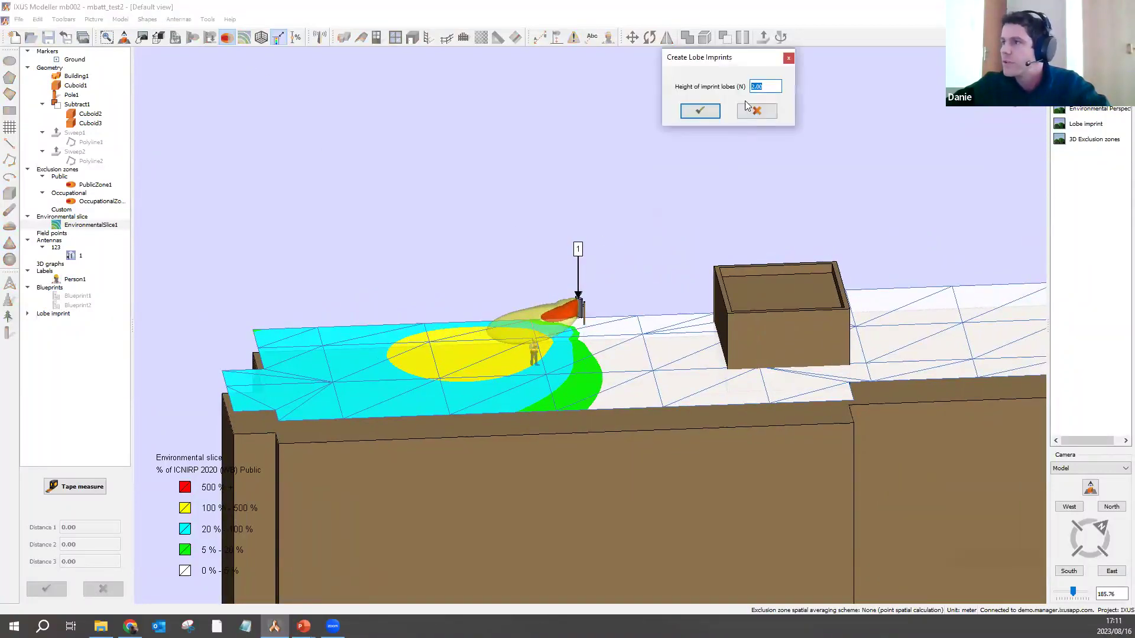
click(700, 111)
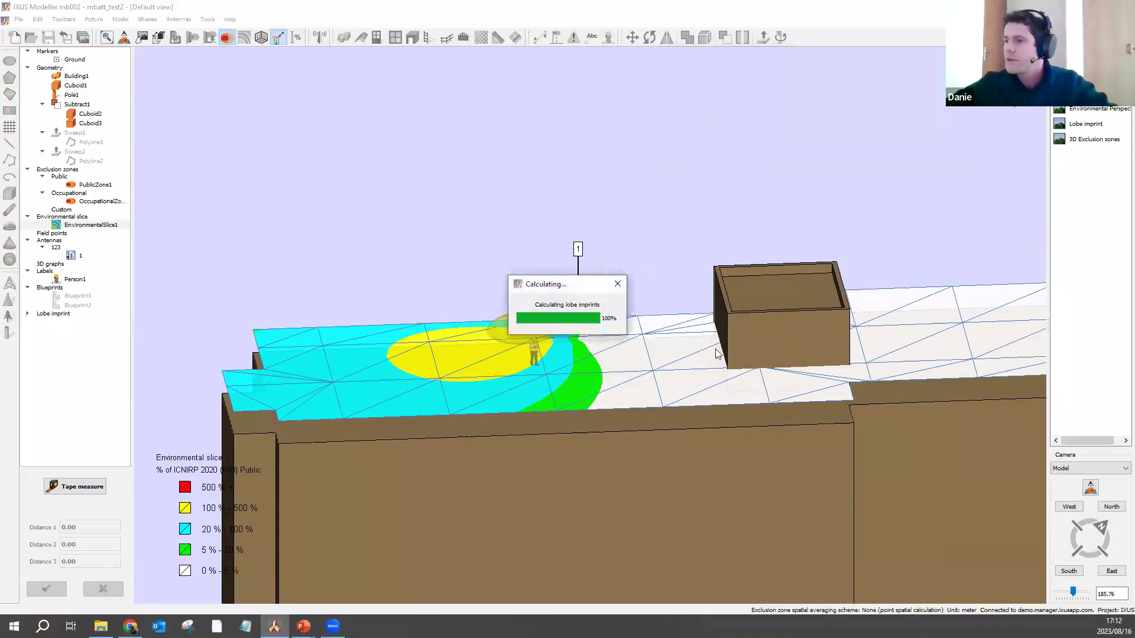
Step: Hide the antenna's 3D exclusion zones so the rooftop slice and lobe imprints can be viewed without them
drag(708, 370, 585, 325)
click(227, 39)
scroll(546, 330, up, 5)
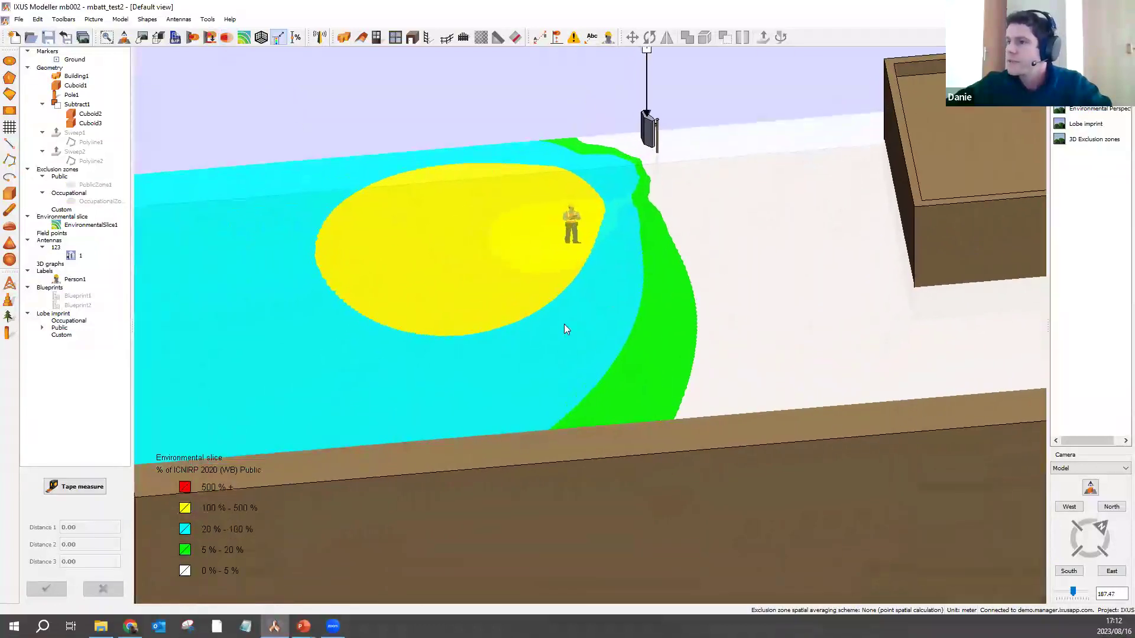
Step: Raise the rooftop environmental slice's transparency to just under half of its range, apply it and compare the slice with the lobe imprint underneath
double_click(573, 324)
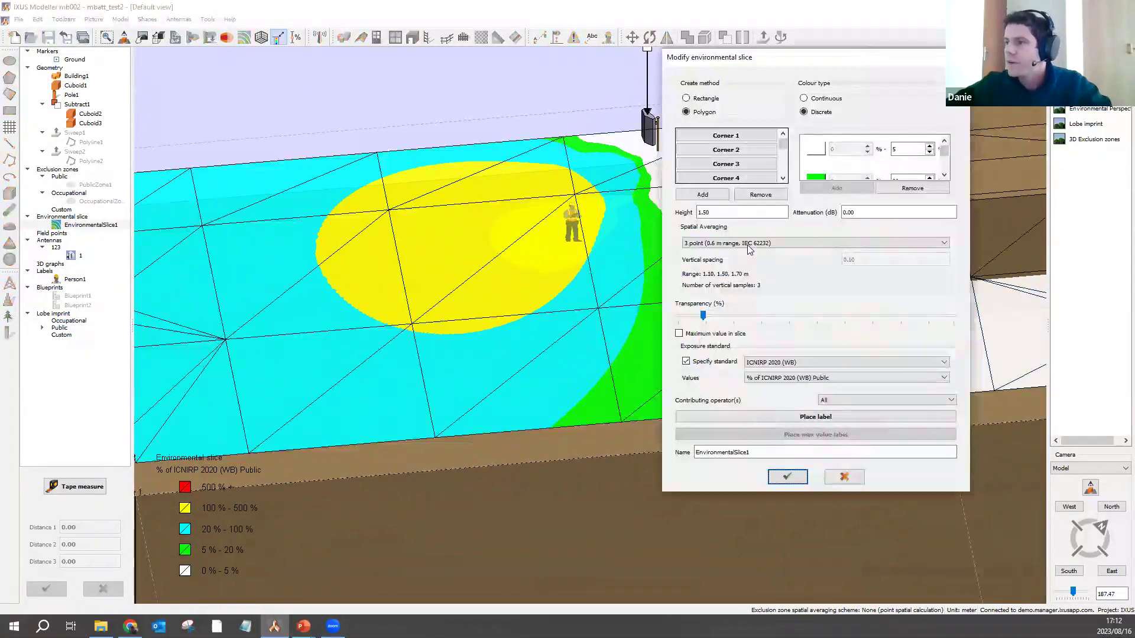
drag(702, 316, 803, 316)
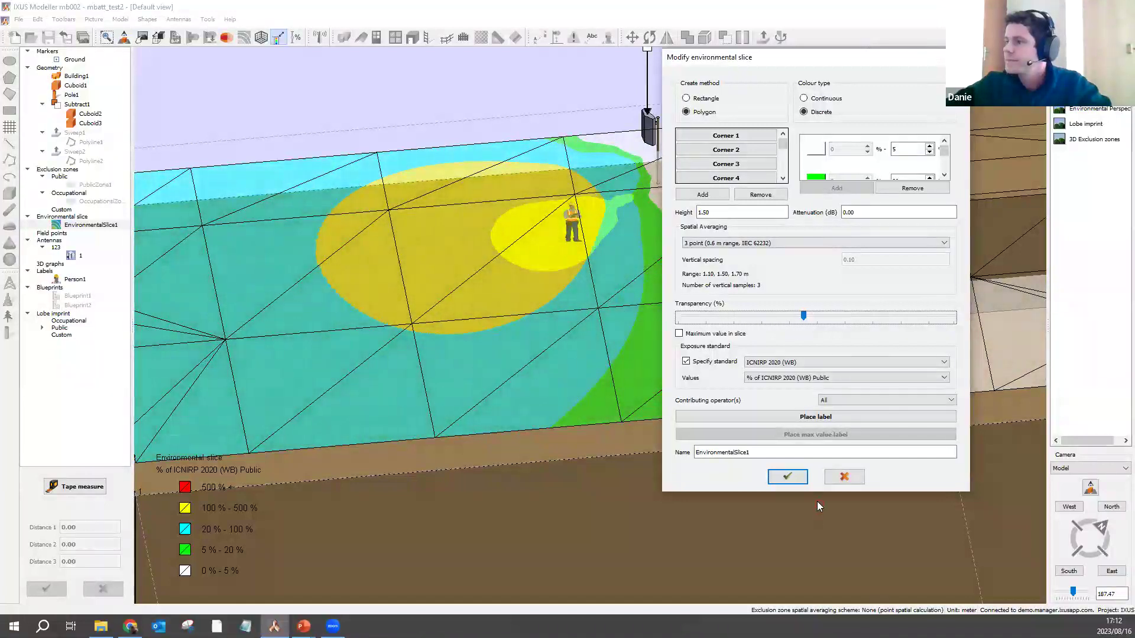
click(789, 476)
scroll(547, 396, down, 5)
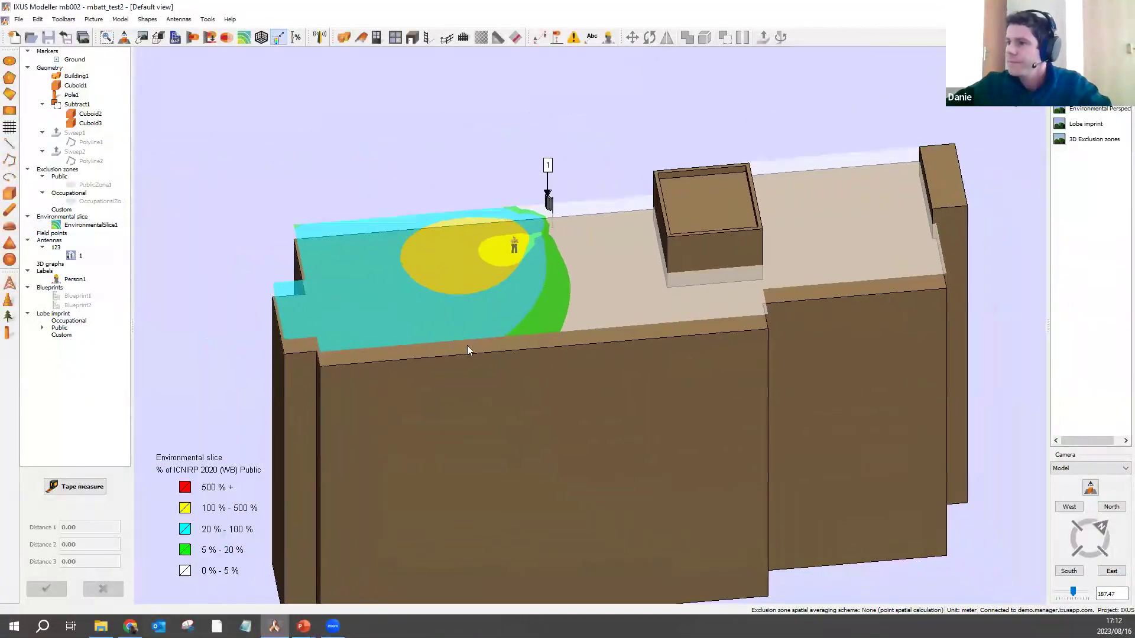
middle_drag(467, 345, 538, 291)
middle_drag(490, 368, 514, 328)
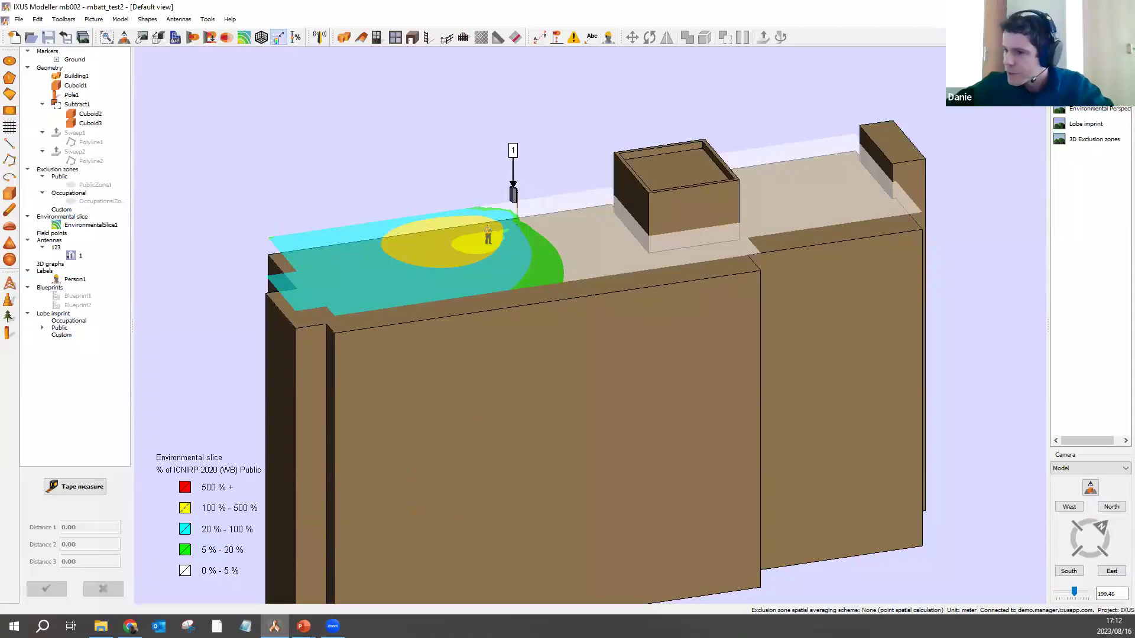
Step: Switch to the running PowerPoint slide show with the Modeller demonstration slide
mouse_move(303, 625)
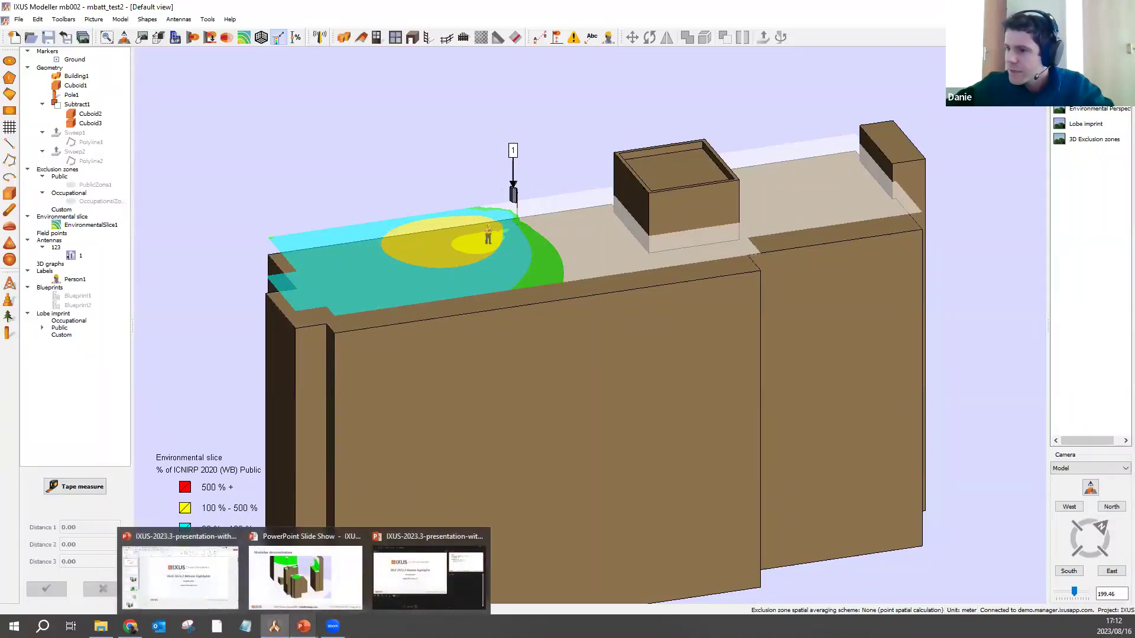
click(305, 576)
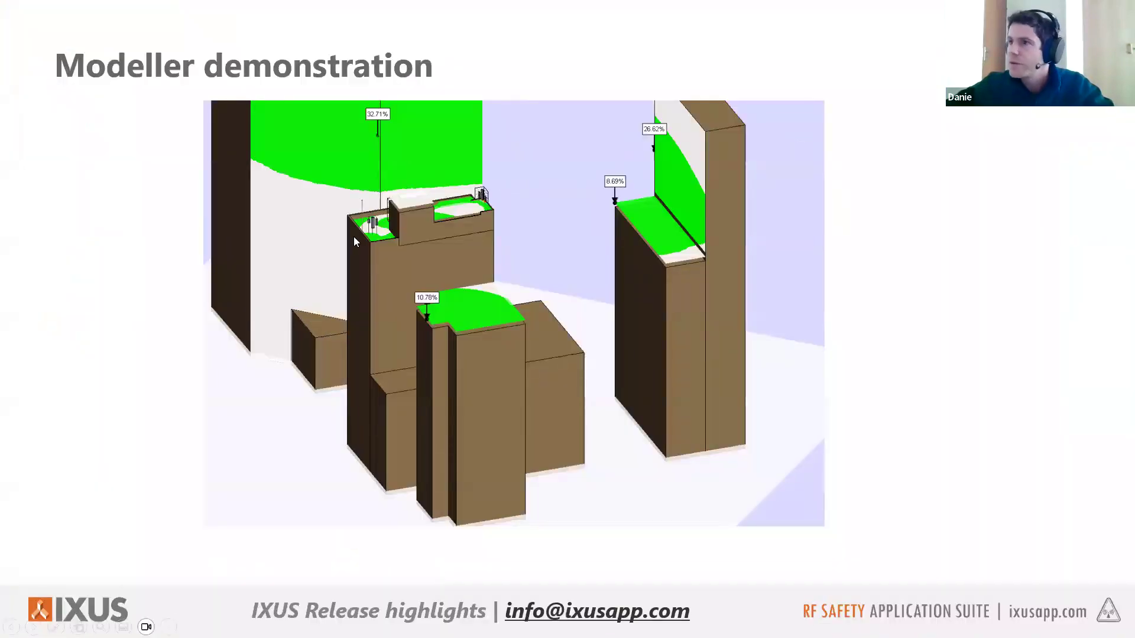